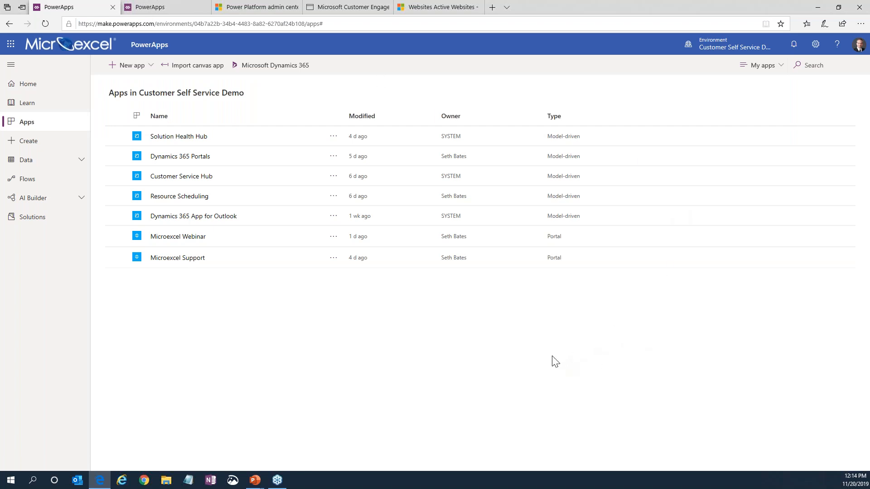
View the available Power Platform environments, and open the settings to see the admin center option.
{"action": "left_click", "coordinate": [701, 55]}
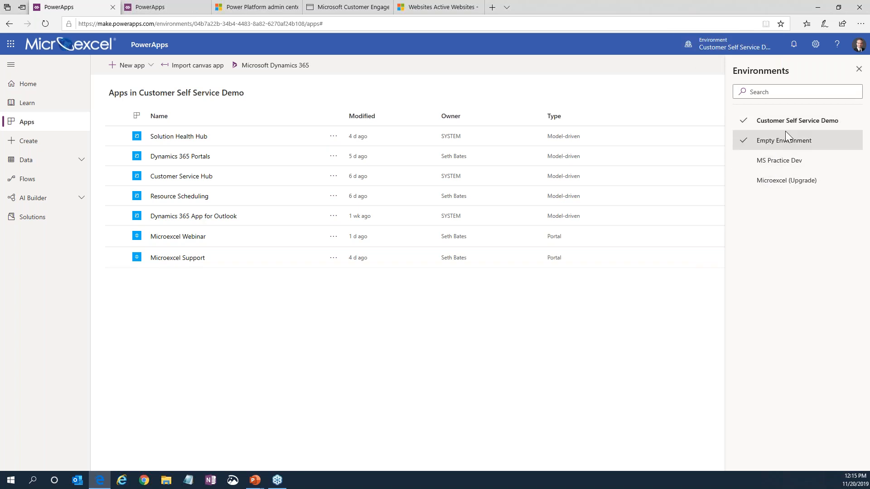
{"action": "left_click", "coordinate": [858, 68]}
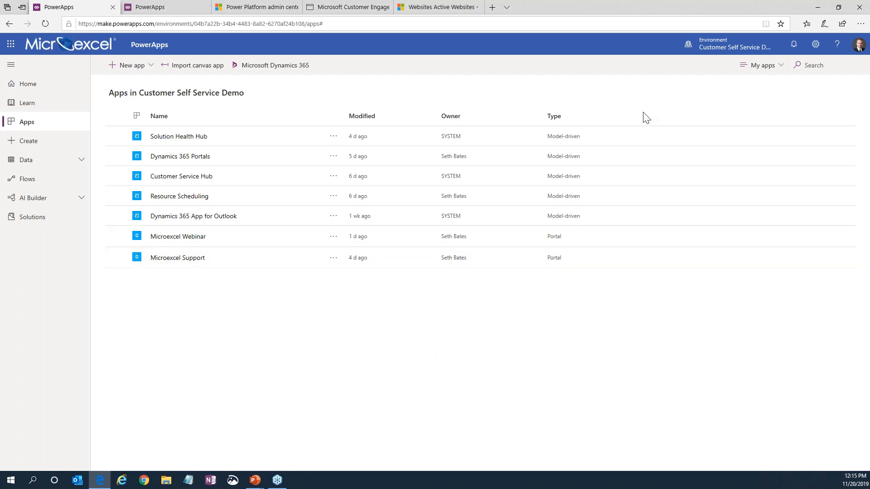
{"action": "left_click", "coordinate": [815, 43]}
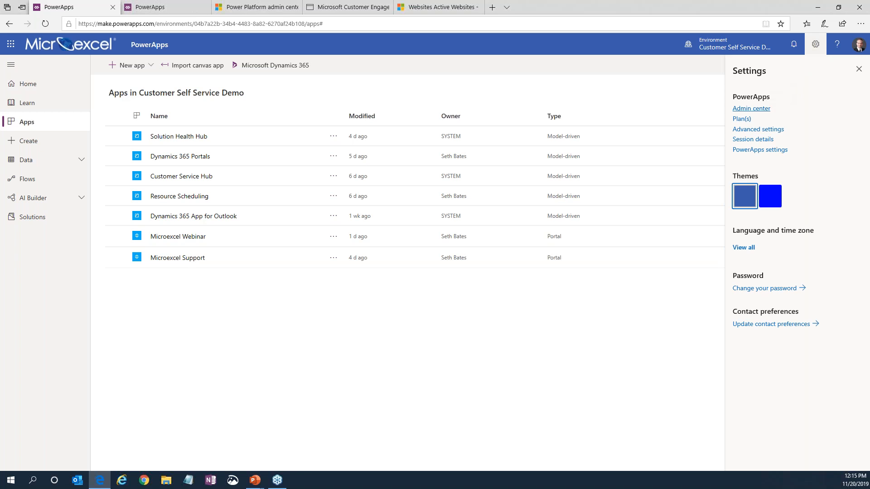
Start a new environment in the Power Platform admin center, named Demo and with the Production type.
{"action": "left_click", "coordinate": [232, 4]}
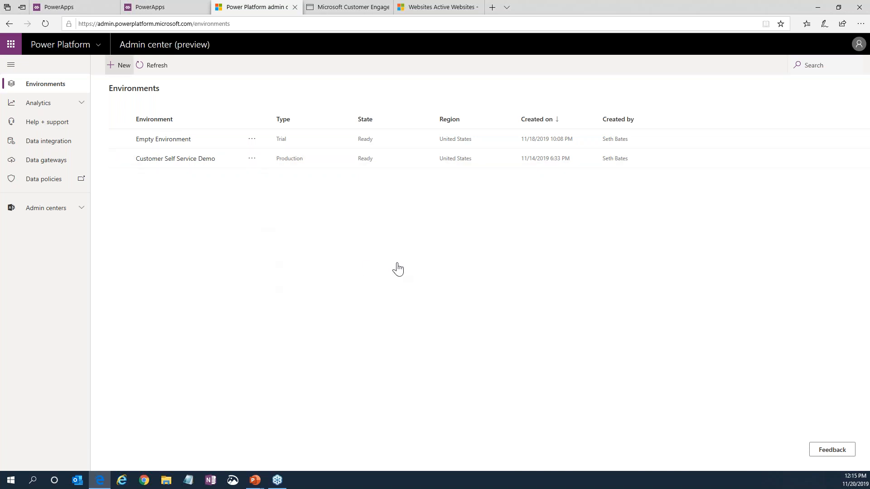
{"action": "left_click", "coordinate": [119, 65]}
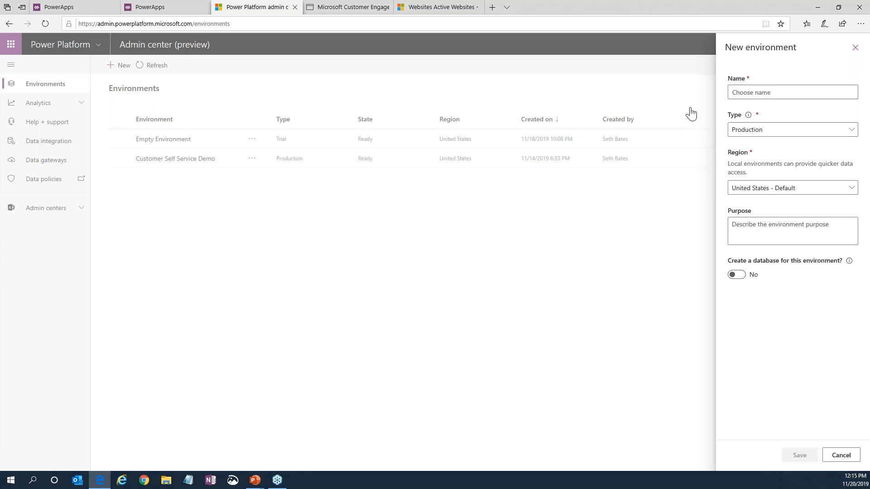
{"action": "left_click", "coordinate": [744, 94]}
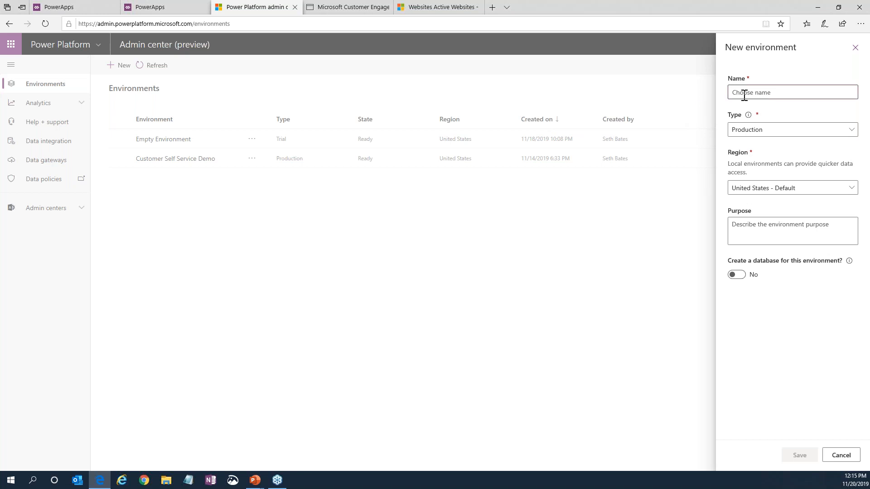
{"action": "type", "text": "Demo"}
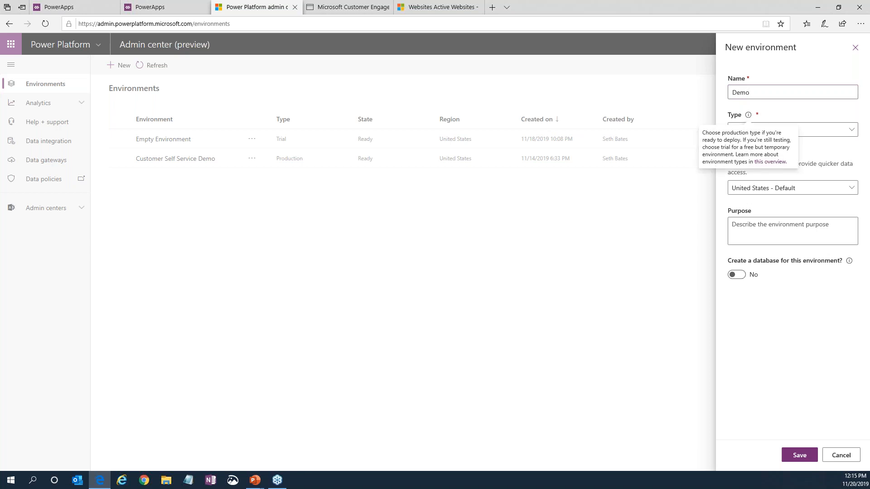
{"action": "left_click", "coordinate": [853, 132]}
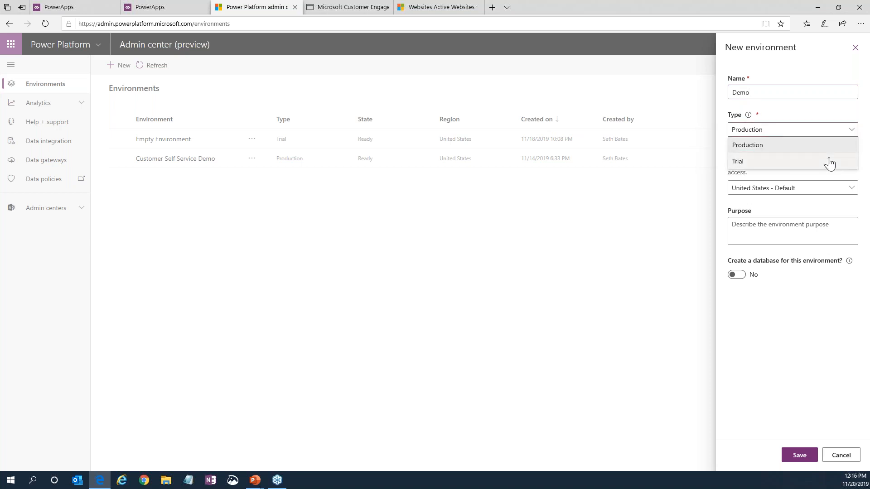
{"action": "left_click", "coordinate": [837, 120]}
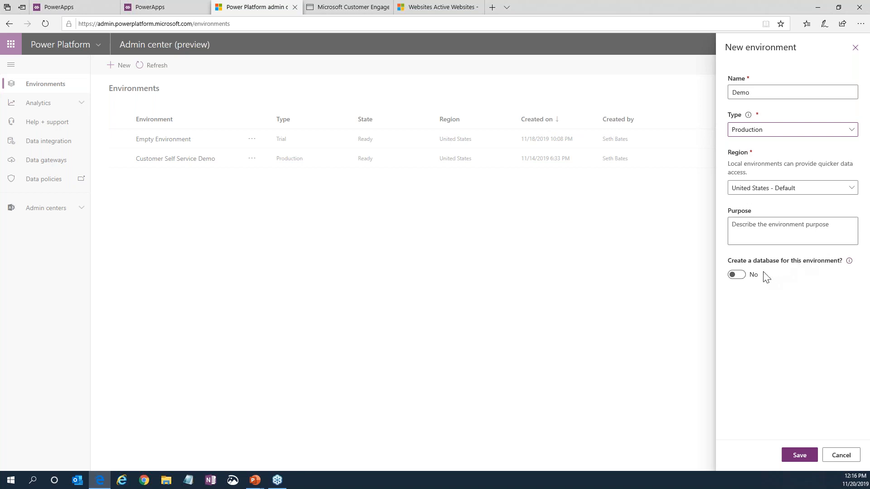
Turn on database creation for the Demo environment and enable Dynamics 365 apps in its database settings.
{"action": "mouse_move", "coordinate": [849, 267]}
{"action": "left_click", "coordinate": [742, 276]}
{"action": "left_click", "coordinate": [741, 276]}
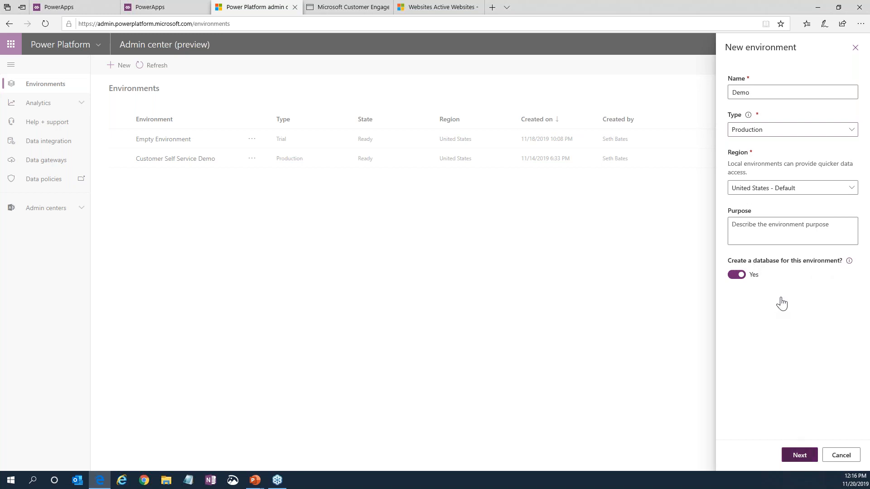
{"action": "left_click", "coordinate": [799, 455]}
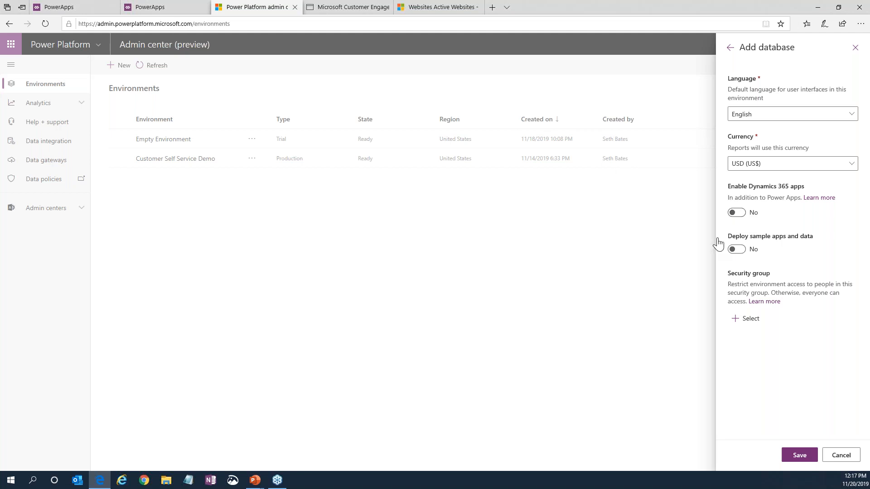
{"action": "left_click", "coordinate": [732, 213]}
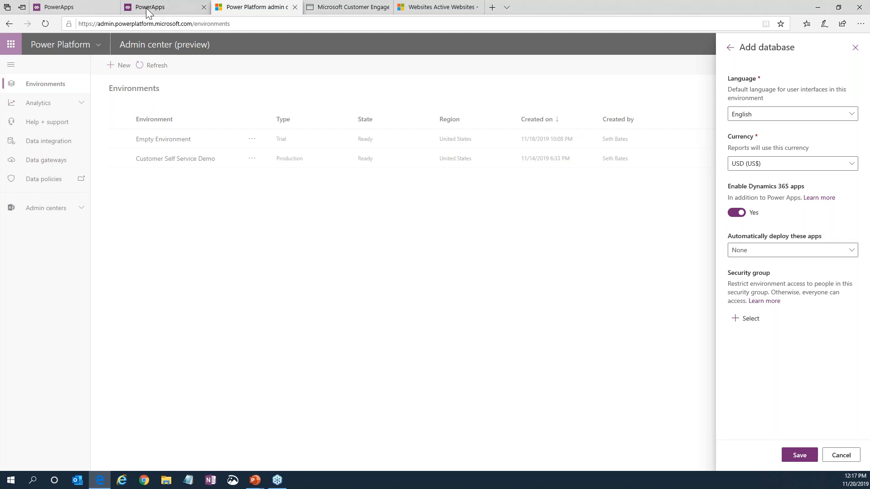
Switch to PowerApps and compare the app templates offered in Customer Self Service Demo with those in Empty Environment.
{"action": "left_click", "coordinate": [75, 9]}
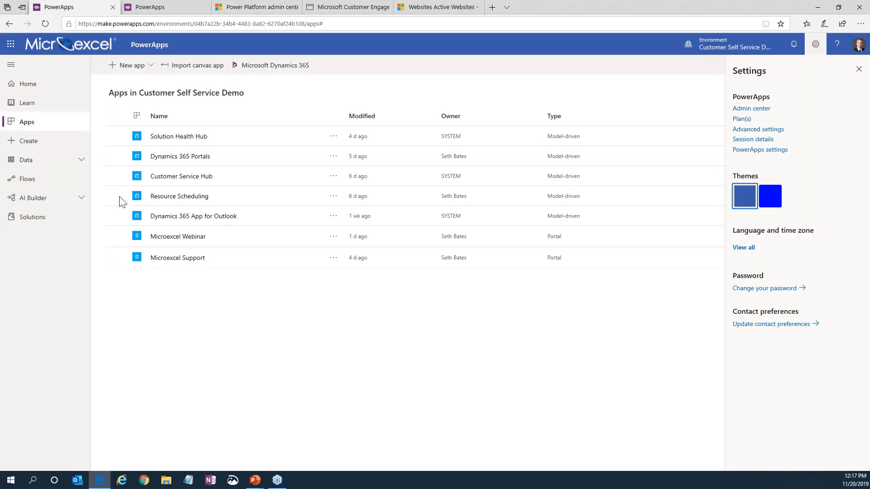
{"action": "left_click", "coordinate": [43, 143]}
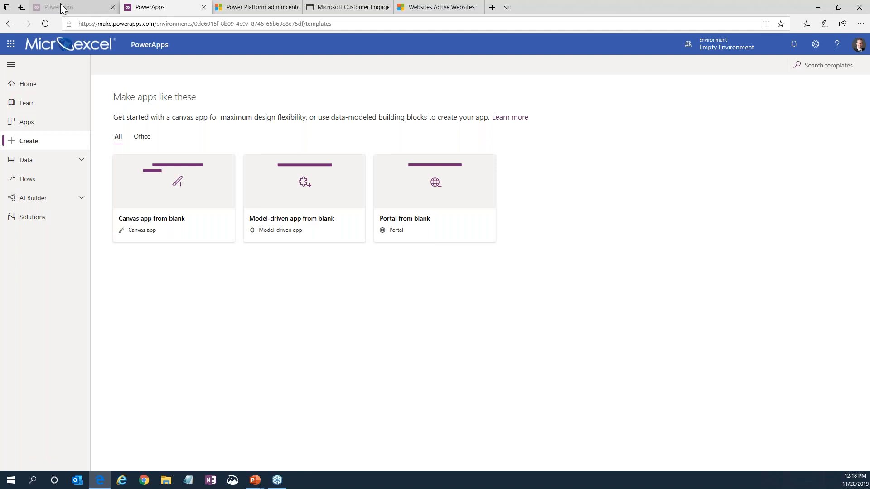
{"action": "left_click", "coordinate": [60, 4]}
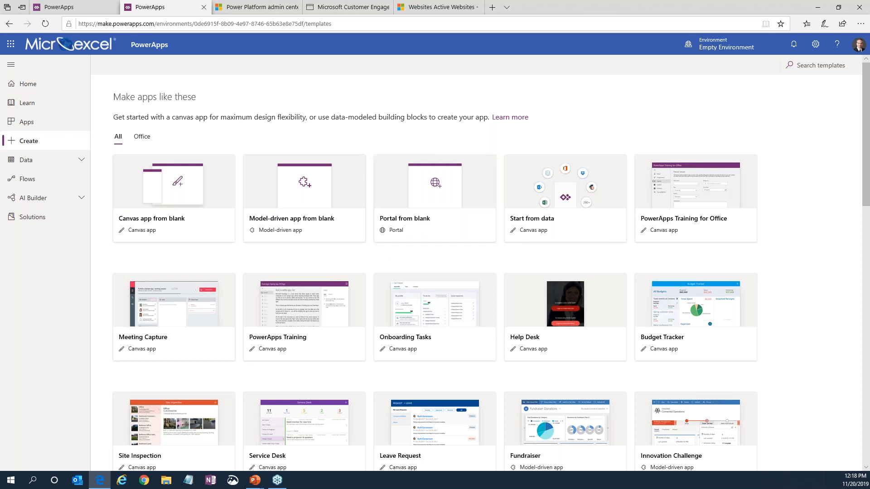
{"action": "left_click", "coordinate": [76, 10]}
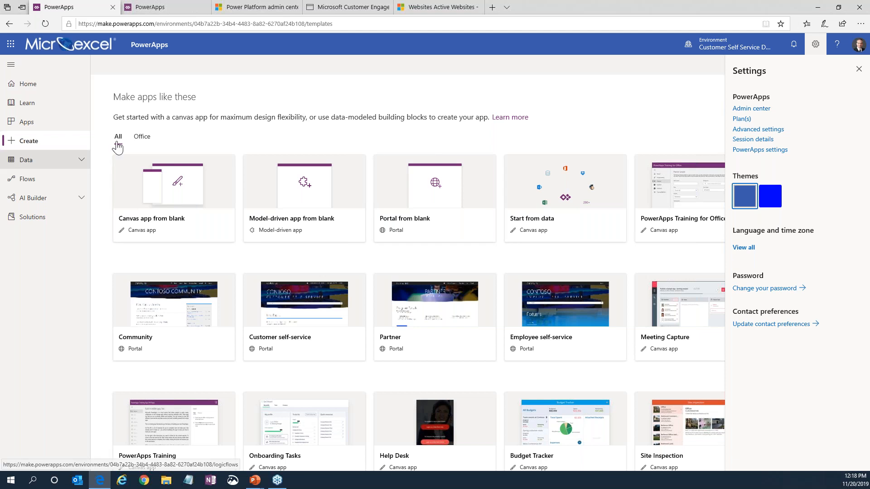
Review the apps and the installed Dynamics 365 Portals solutions in the Customer Self Service Demo environment.
{"action": "left_click", "coordinate": [42, 127]}
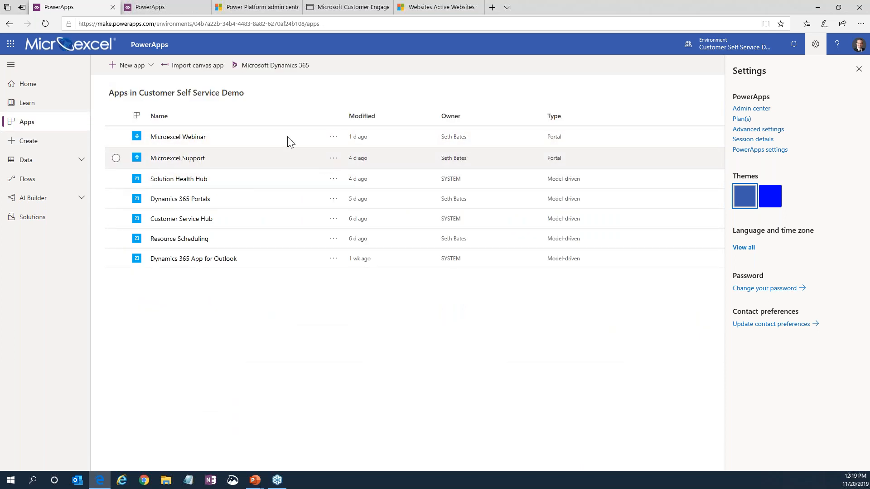
{"action": "left_click", "coordinate": [41, 225]}
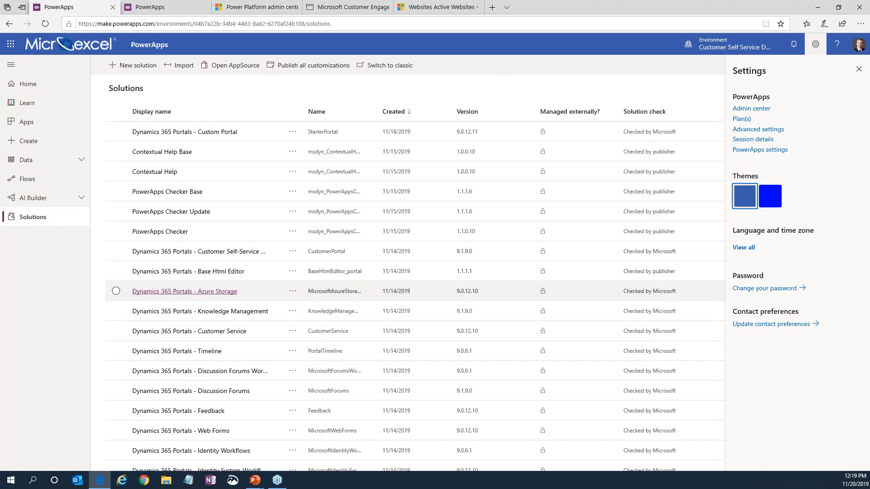
{"action": "scroll", "coordinate": [224, 332], "scroll_direction": "down", "scroll_amount": 8}
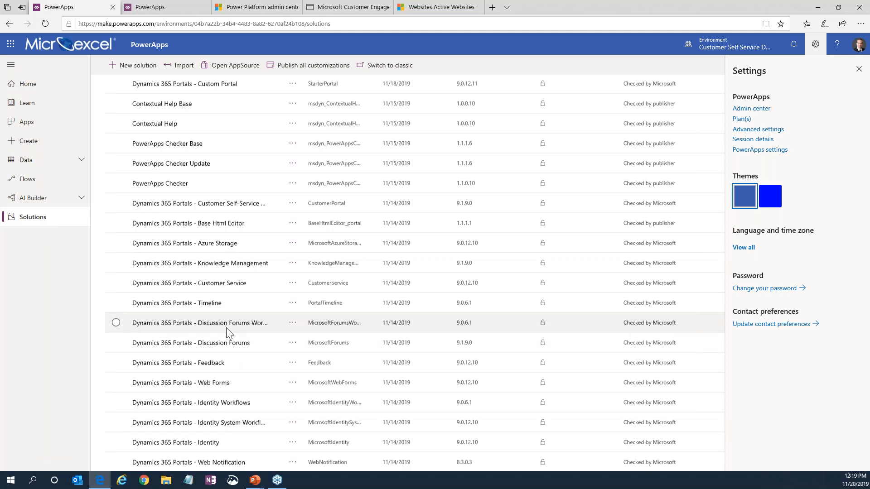
{"action": "scroll", "coordinate": [224, 332], "scroll_direction": "up", "scroll_amount": 8}
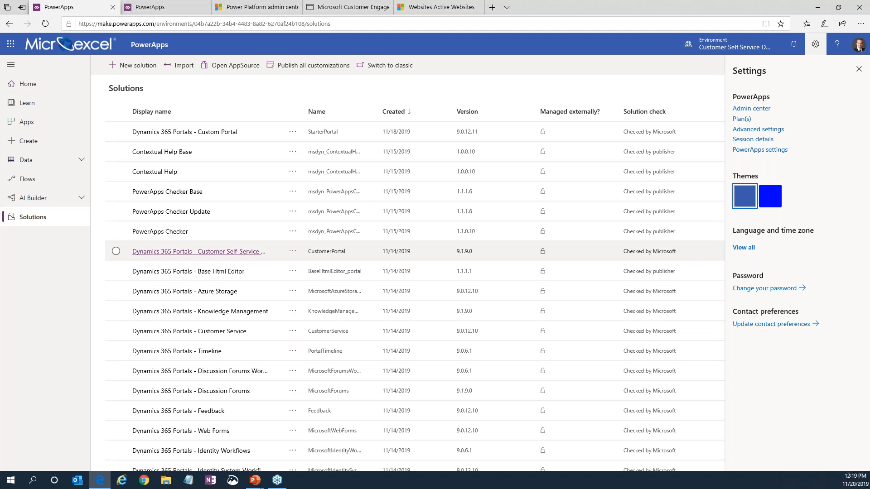
{"action": "scroll", "coordinate": [414, 275], "scroll_direction": "down", "scroll_amount": 3}
{"action": "scroll", "coordinate": [414, 189], "scroll_direction": "down", "scroll_amount": 12}
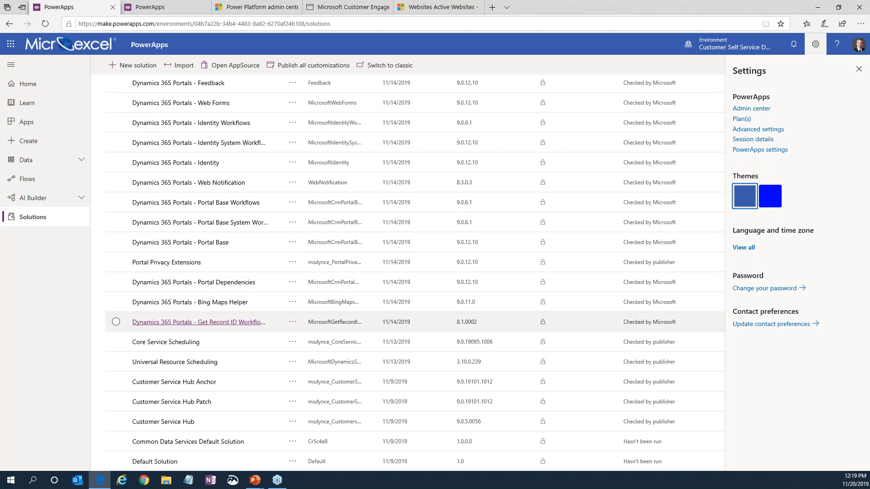
{"action": "scroll", "coordinate": [415, 270], "scroll_direction": "up", "scroll_amount": 1}
{"action": "scroll", "coordinate": [415, 271], "scroll_direction": "up", "scroll_amount": 5}
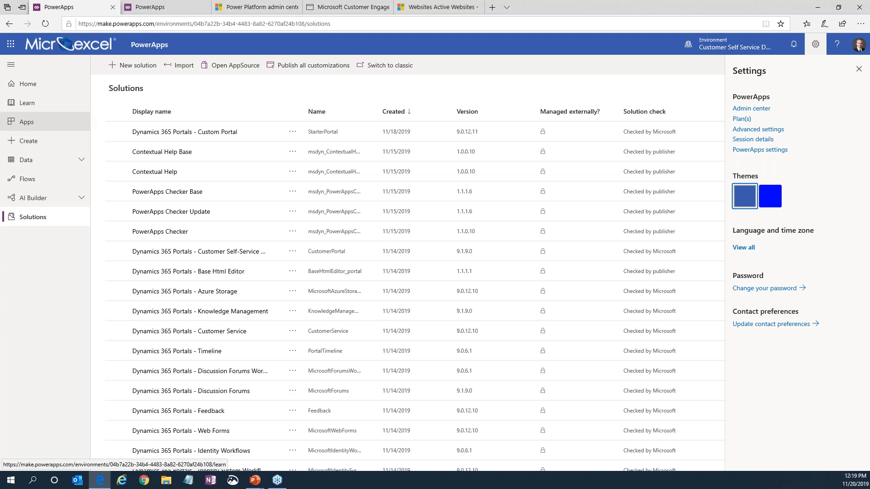
Start a portal from blank in Customer Self Service Demo, with the name Test Portal and the address test.
{"action": "left_click", "coordinate": [35, 147]}
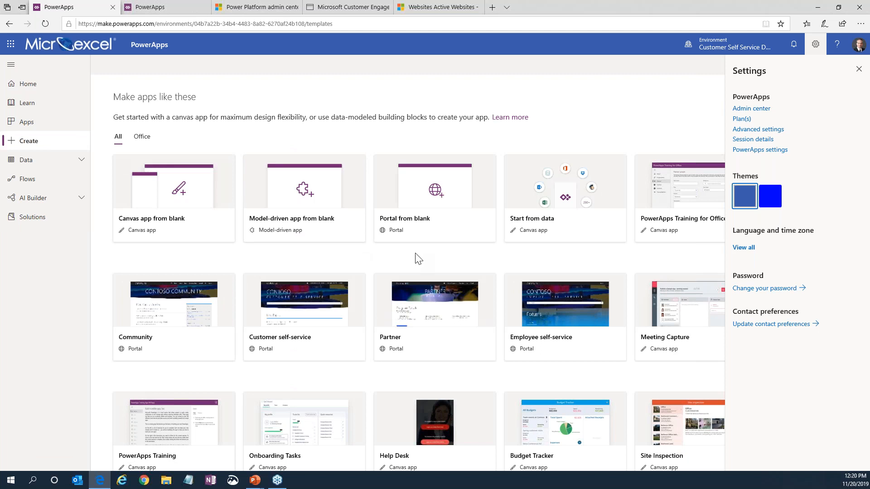
{"action": "left_click", "coordinate": [428, 189]}
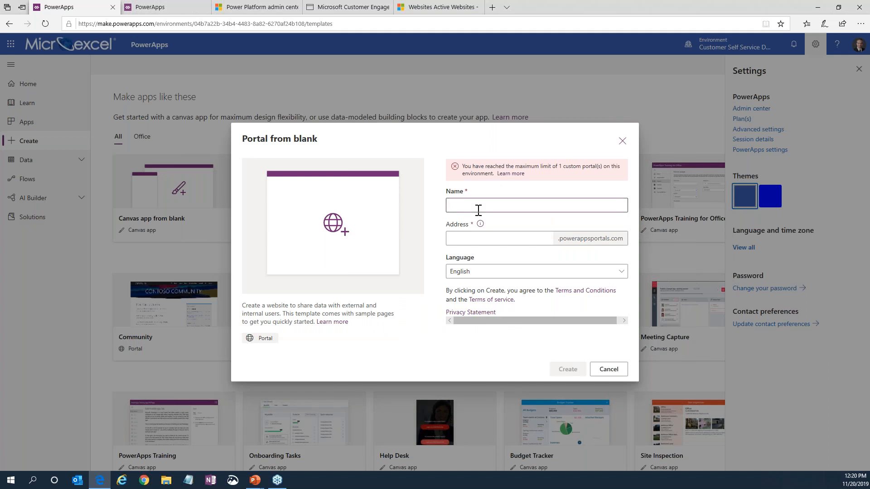
{"action": "type", "text": "Test Portal"}
{"action": "left_click", "coordinate": [470, 243]}
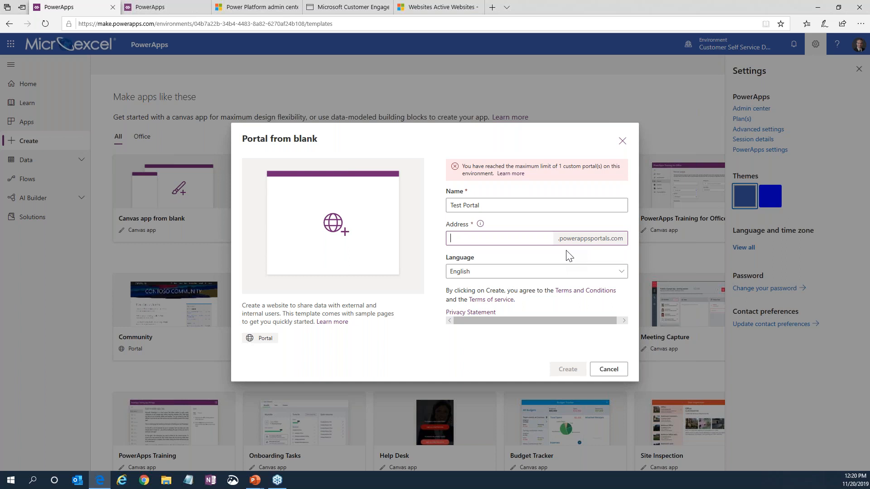
{"action": "type", "text": "test"}
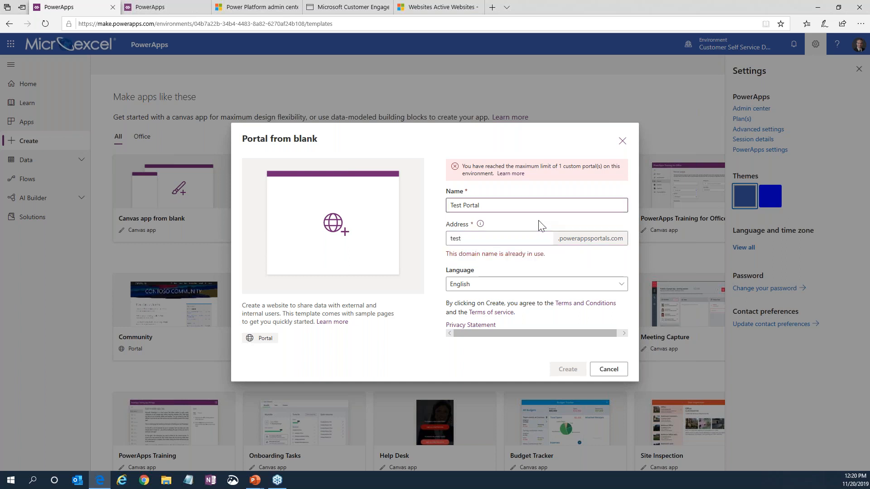
{"action": "left_click", "coordinate": [539, 206]}
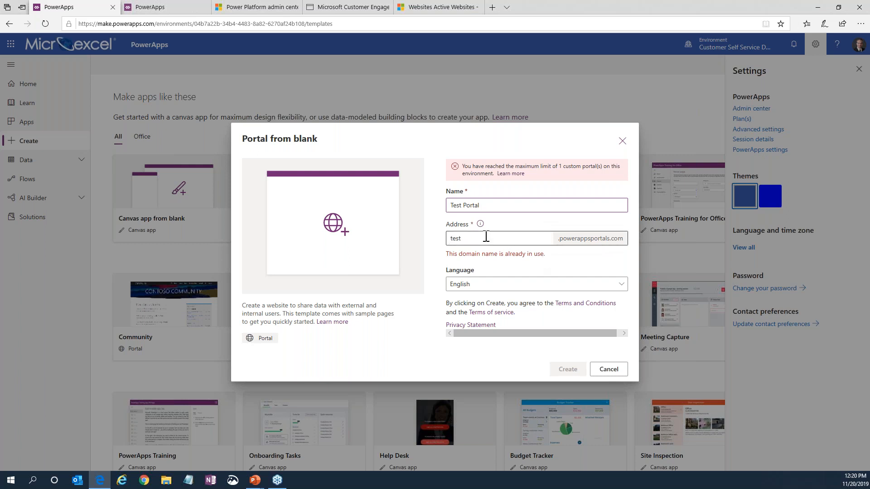
Replace the portal's address with a personalized test subdomain, and cancel the portal creation.
{"action": "left_click_drag", "start_coordinate": [460, 237], "coordinate": [438, 236]}
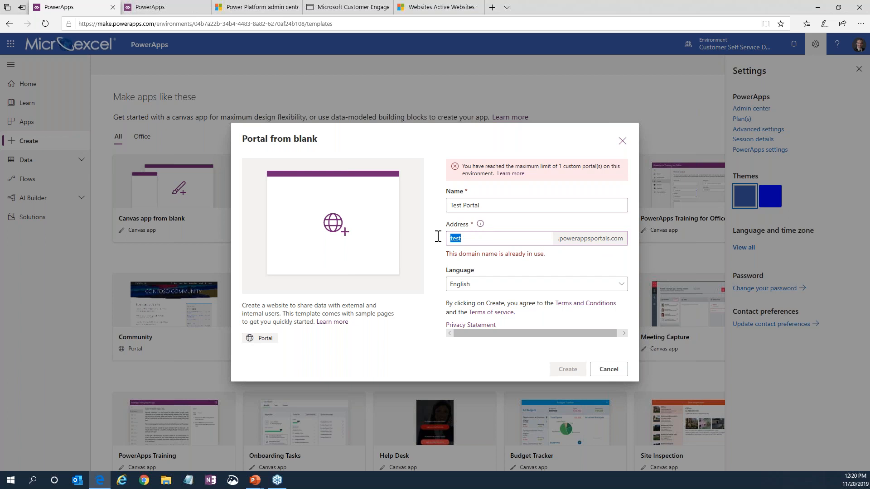
{"action": "type", "text": "SethTest"}
{"action": "left_click", "coordinate": [479, 205]}
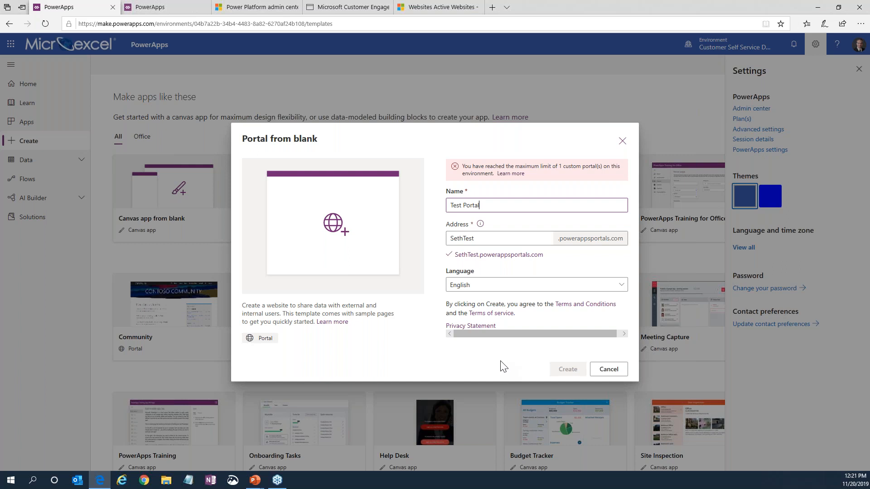
{"action": "left_click", "coordinate": [505, 326]}
{"action": "left_click", "coordinate": [469, 437]}
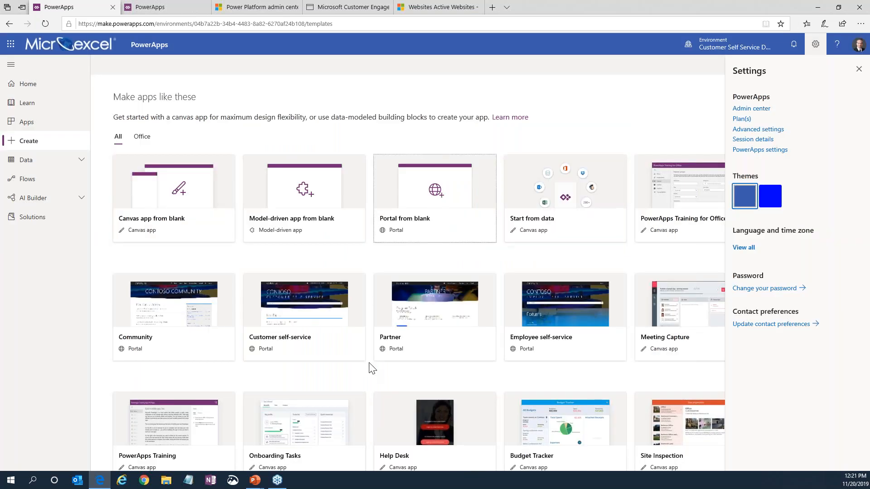
Return to the list of apps in the Customer Self Service Demo environment.
{"action": "left_click", "coordinate": [50, 130]}
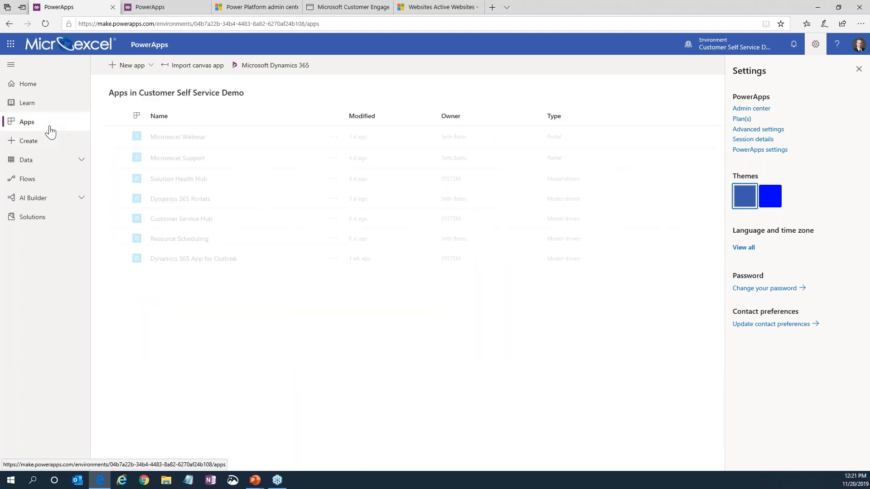
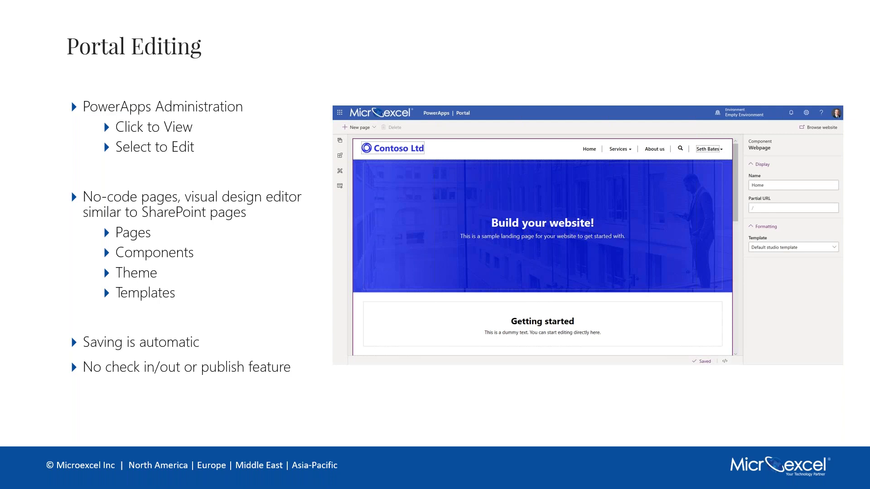
Switch to the browser and view the ME Demo portal's live website from the Empty Environment apps, then close it.
{"action": "key", "text": "alt+Tab"}
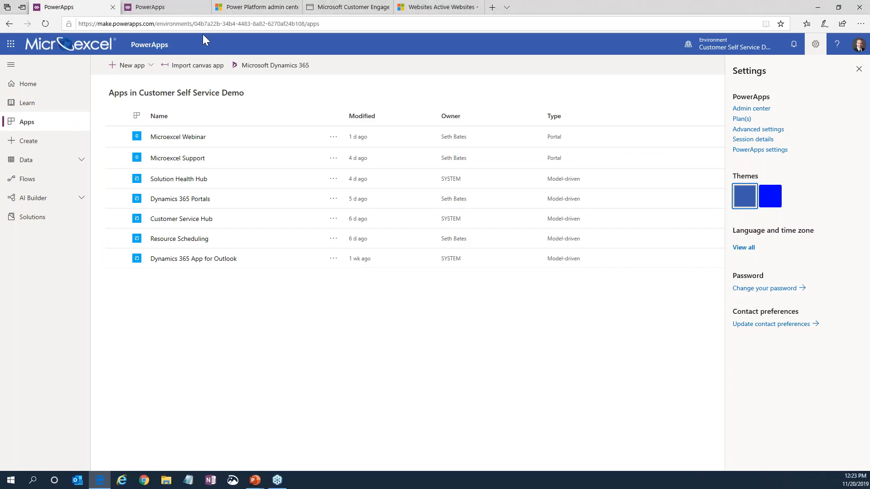
{"action": "left_click", "coordinate": [162, 9]}
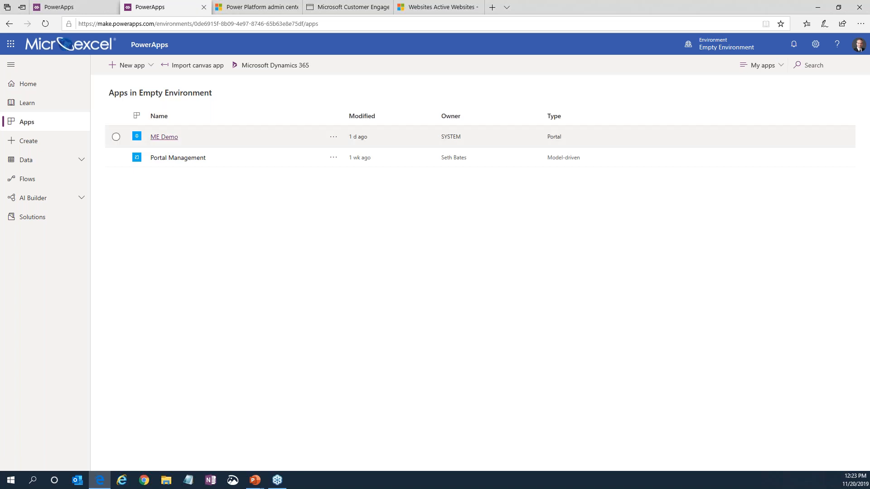
{"action": "left_click", "coordinate": [190, 137]}
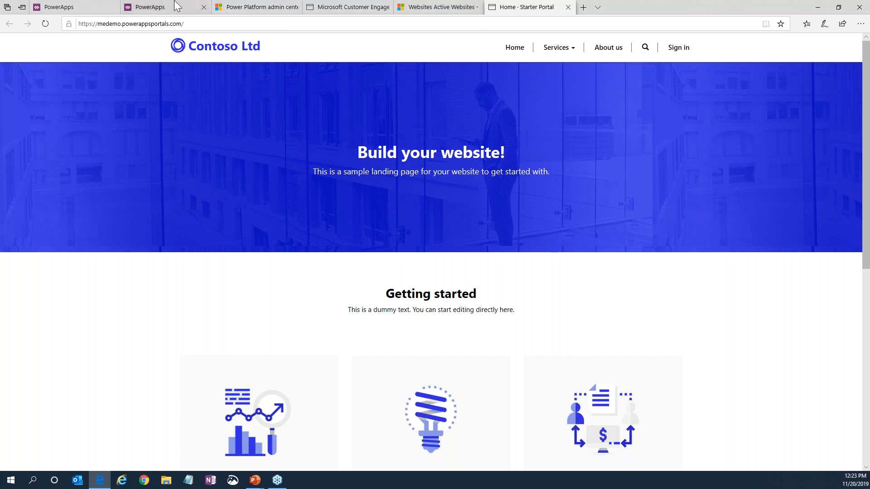
{"action": "left_click", "coordinate": [175, 6]}
{"action": "left_click", "coordinate": [116, 136]}
{"action": "left_click", "coordinate": [569, 7]}
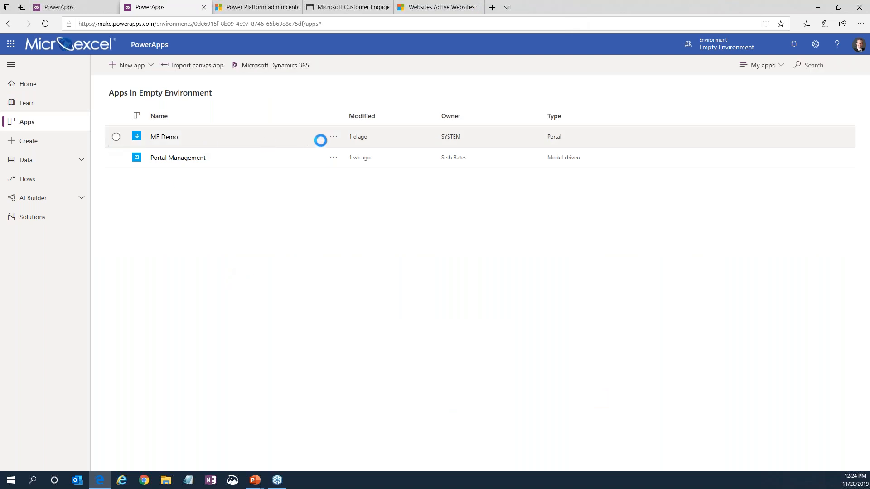
Open the ME Demo portal for editing and append "Typing" to the Getting started heading on the Home page.
{"action": "left_click", "coordinate": [336, 138]}
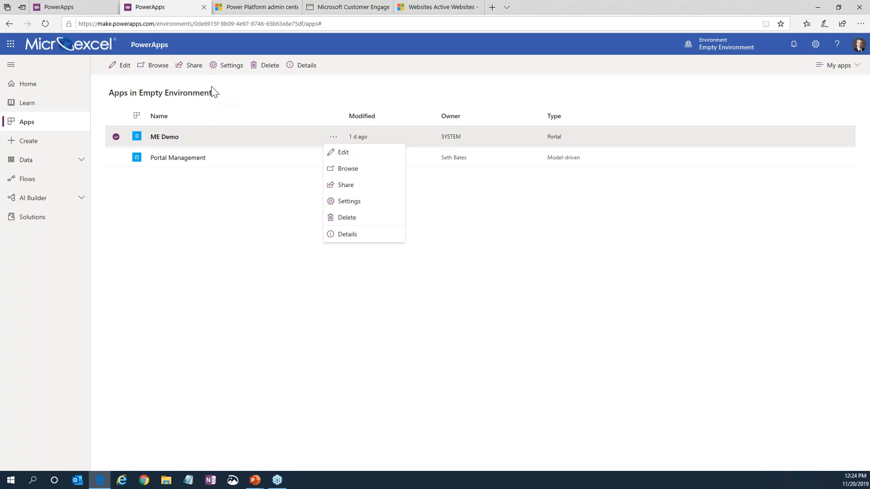
{"action": "left_click", "coordinate": [353, 158]}
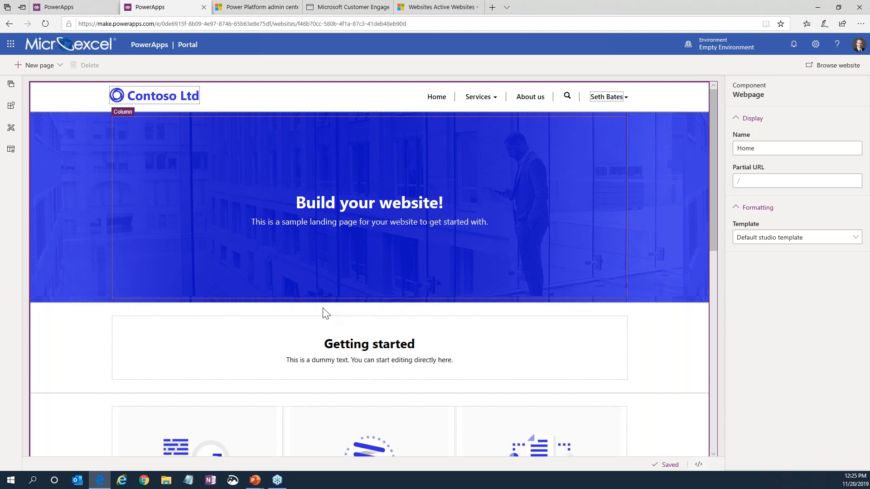
{"action": "left_click", "coordinate": [397, 343]}
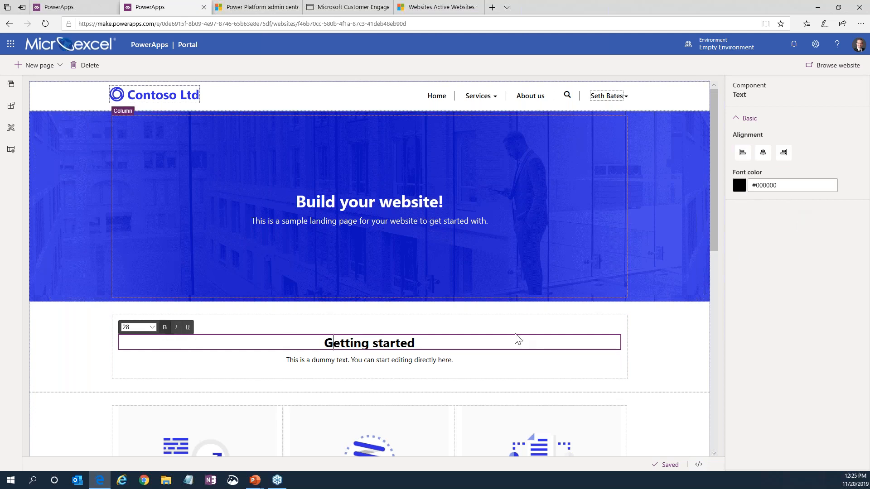
{"action": "type", "text": "Typing"}
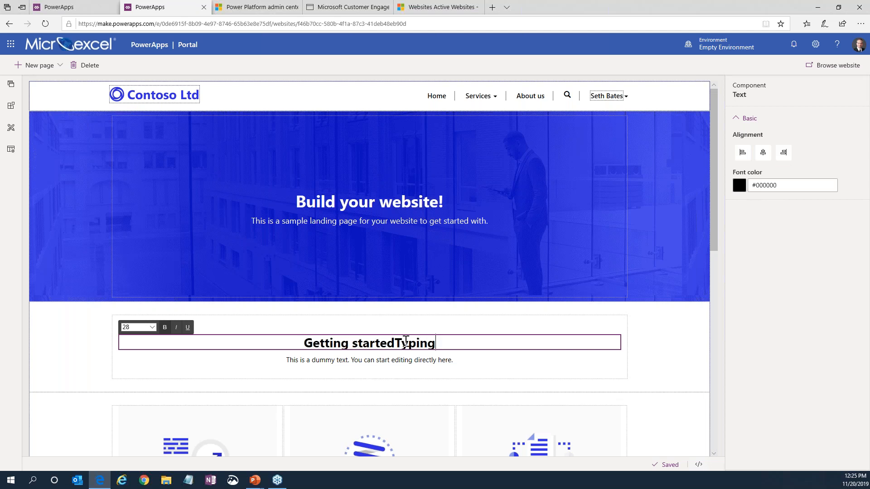
{"action": "left_click", "coordinate": [644, 348]}
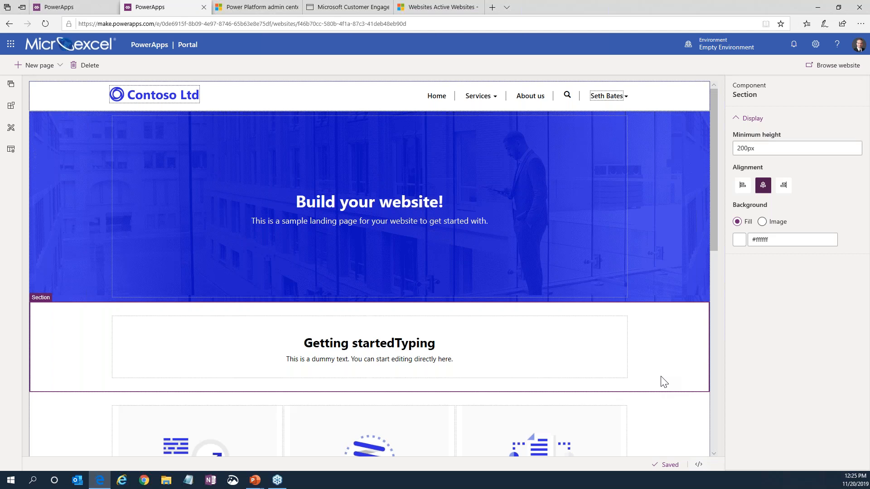
Browse the live website to check the edited Getting started heading, and close the site.
{"action": "left_click", "coordinate": [817, 73]}
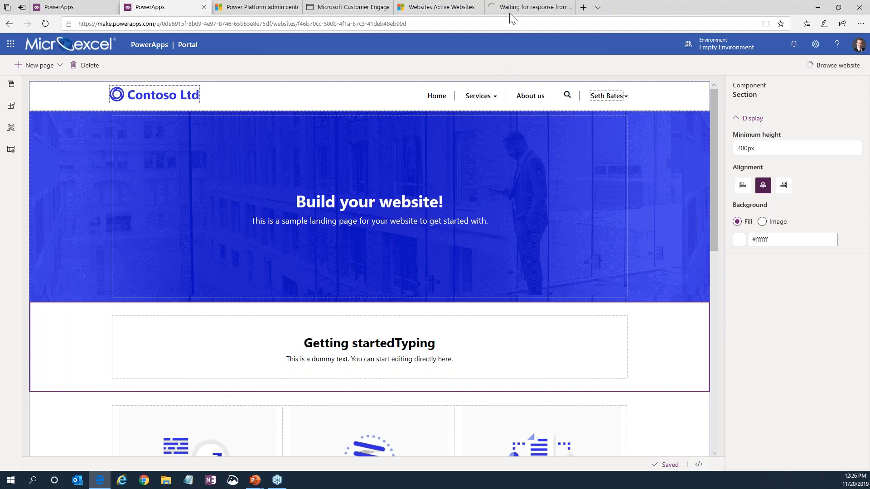
{"action": "left_click", "coordinate": [512, 18]}
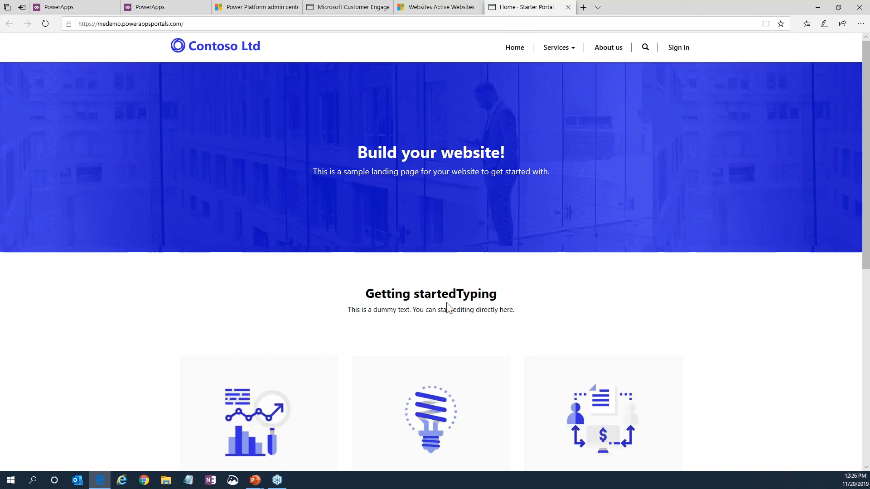
{"action": "left_click_drag", "start_coordinate": [457, 296], "coordinate": [502, 308]}
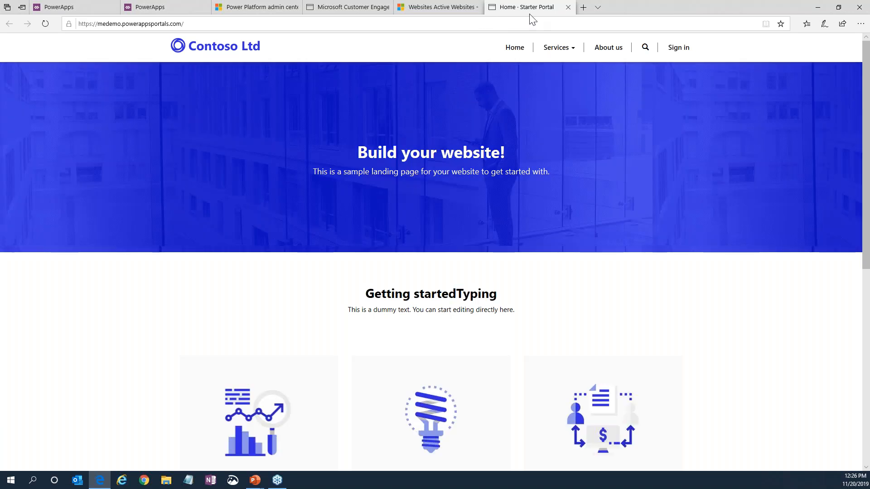
{"action": "left_click", "coordinate": [568, 7]}
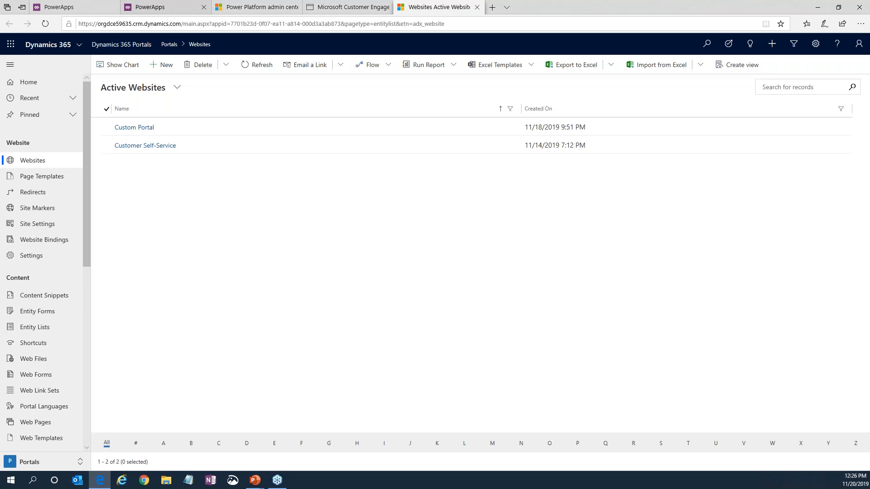
{"action": "left_click", "coordinate": [254, 9]}
{"action": "left_click", "coordinate": [338, 5]}
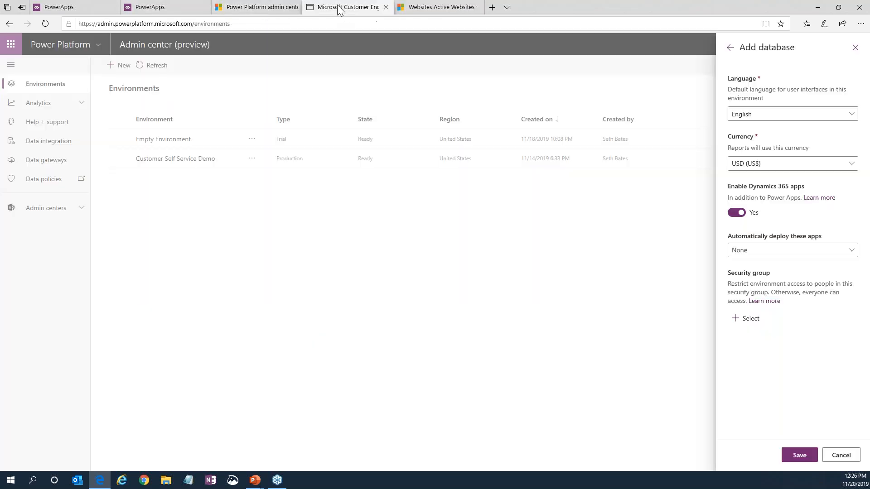
{"action": "left_click", "coordinate": [248, 1]}
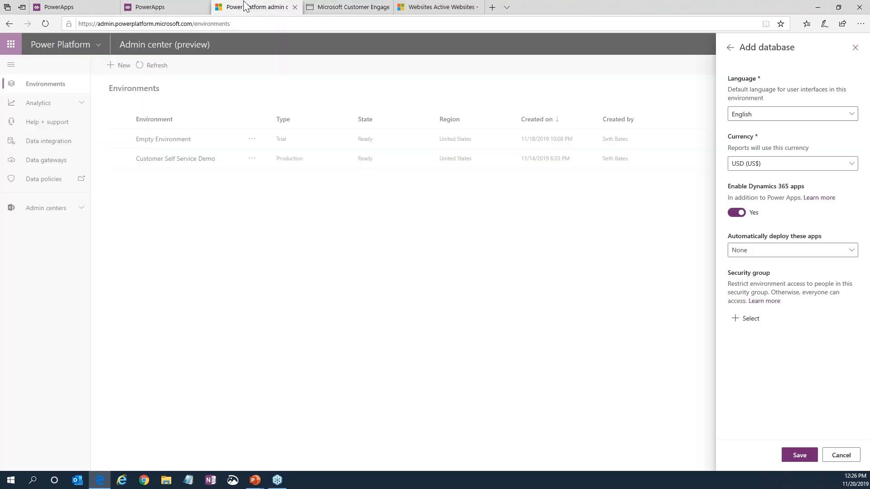
{"action": "left_click", "coordinate": [446, 8]}
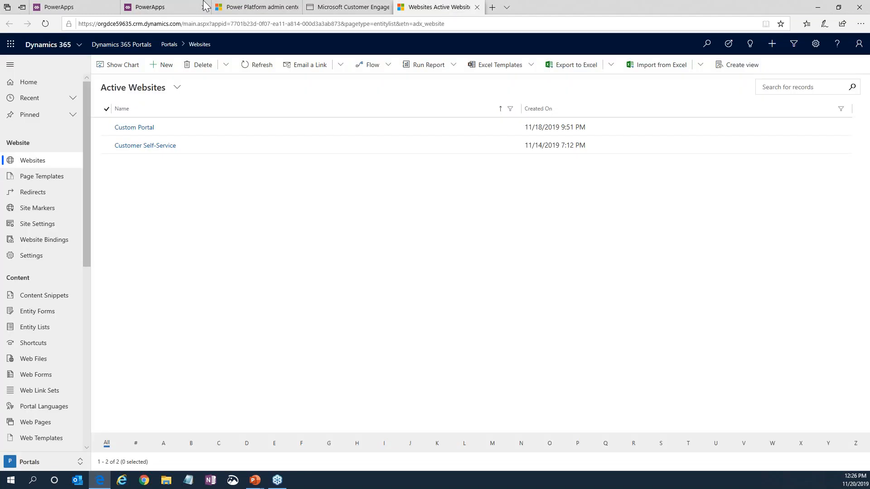
Return to the portal editor, list the portal's pages and preview Product B and Product A under Services.
{"action": "left_click", "coordinate": [173, 6]}
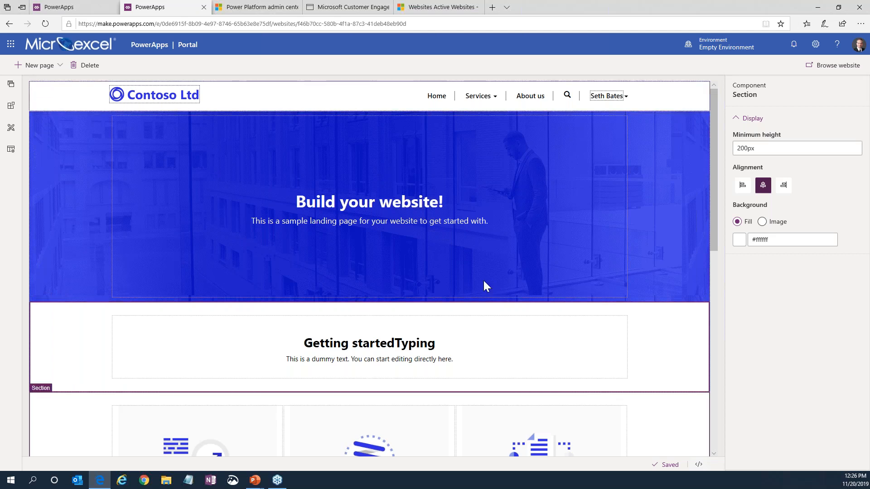
{"action": "left_click", "coordinate": [11, 85]}
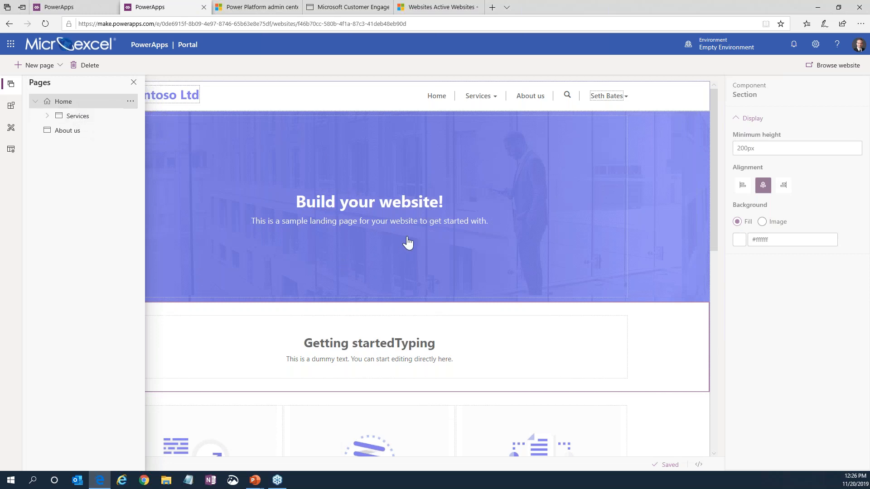
{"action": "left_click", "coordinate": [47, 117]}
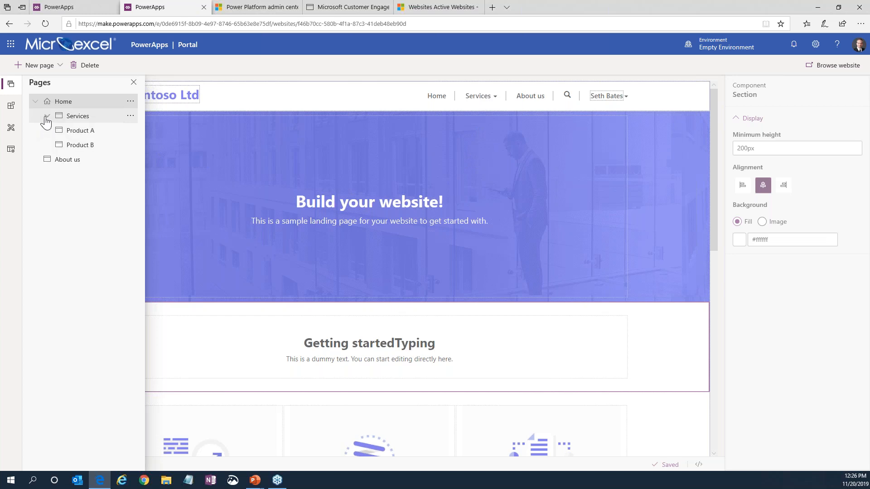
{"action": "left_click", "coordinate": [80, 144]}
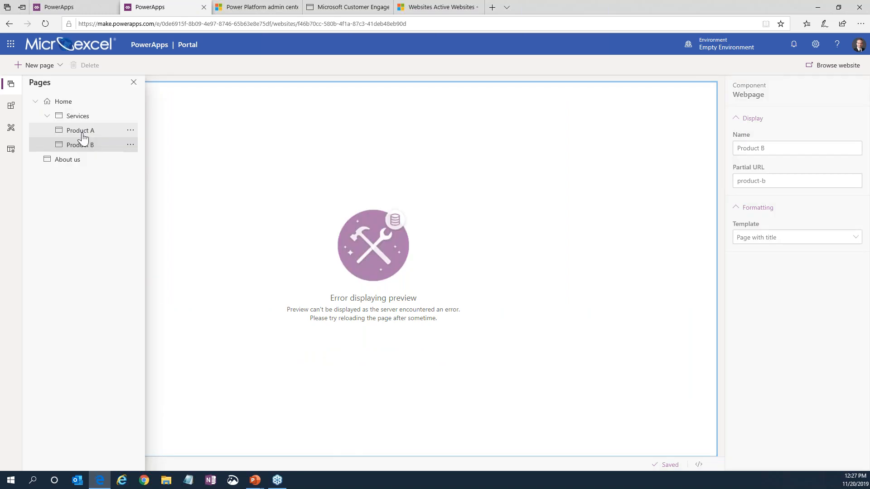
{"action": "left_click", "coordinate": [81, 132]}
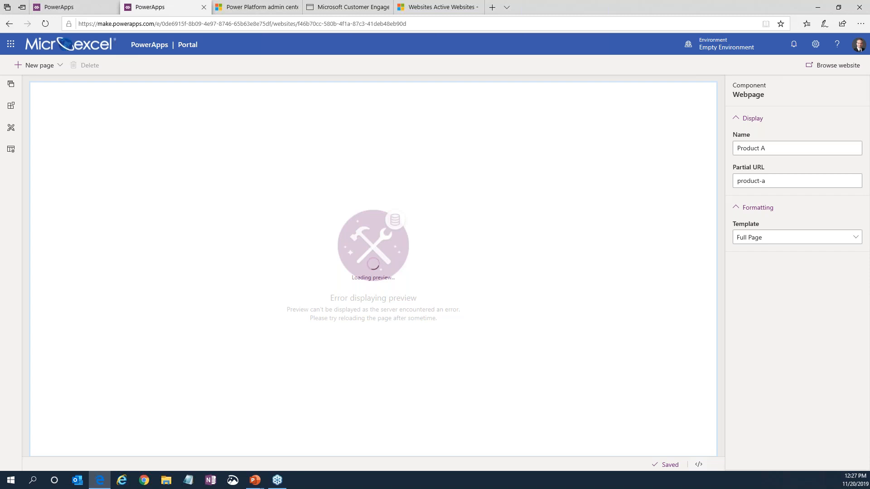
Reload PowerApps and reopen the ME Demo portal for editing from the Empty Environment apps.
{"action": "key", "text": "F5"}
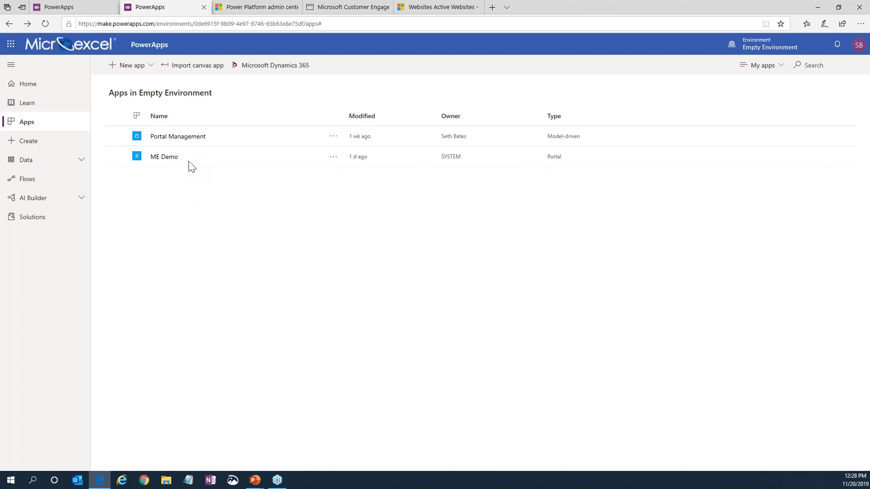
{"action": "left_click", "coordinate": [334, 158]}
{"action": "left_click", "coordinate": [348, 178]}
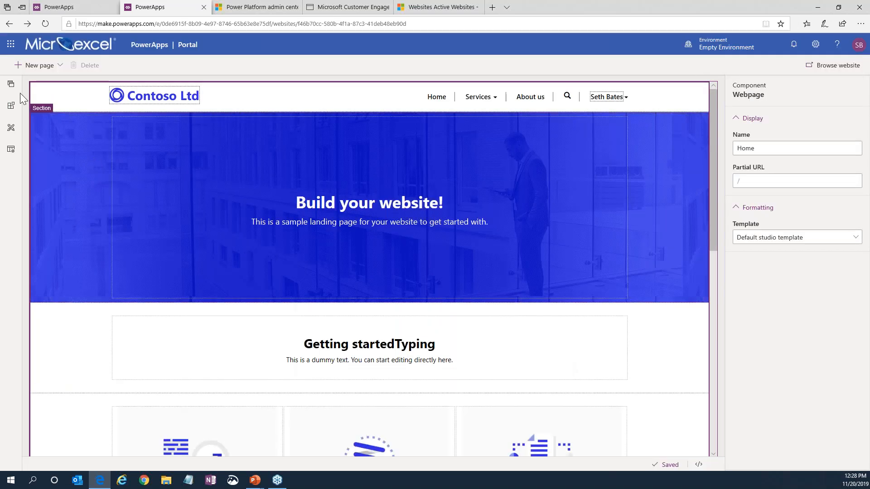
Examine the page hierarchy and the available page actions for Services and its Product A subpage.
{"action": "left_click", "coordinate": [11, 84]}
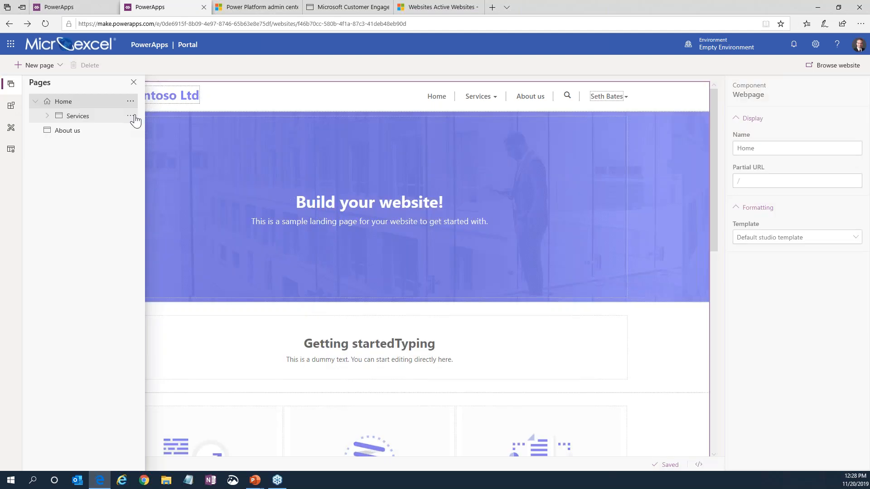
{"action": "left_click", "coordinate": [131, 116]}
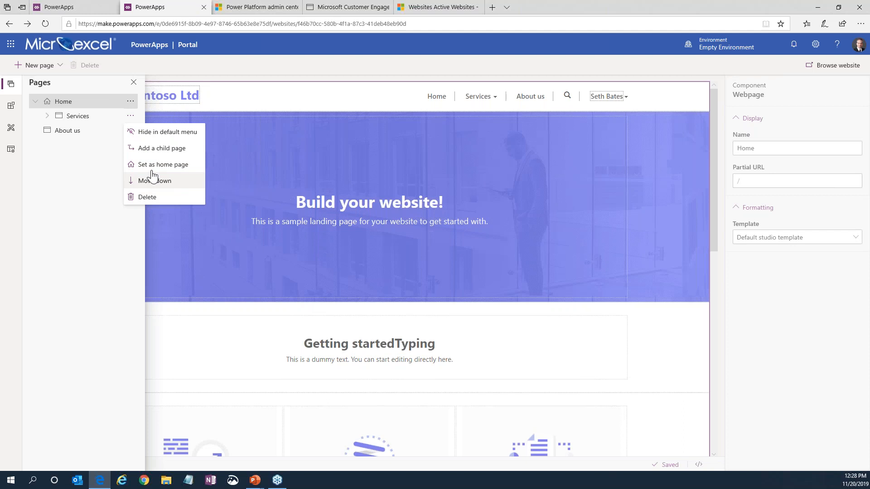
{"action": "left_click", "coordinate": [47, 116]}
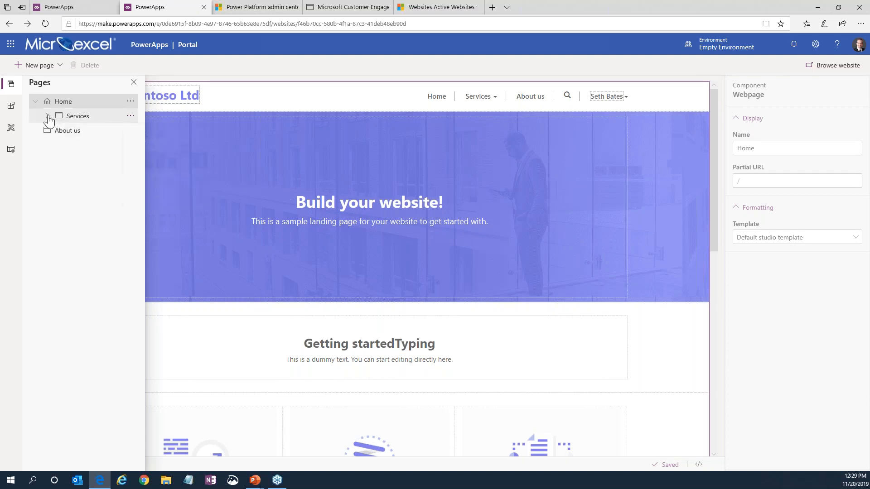
{"action": "left_click", "coordinate": [47, 116]}
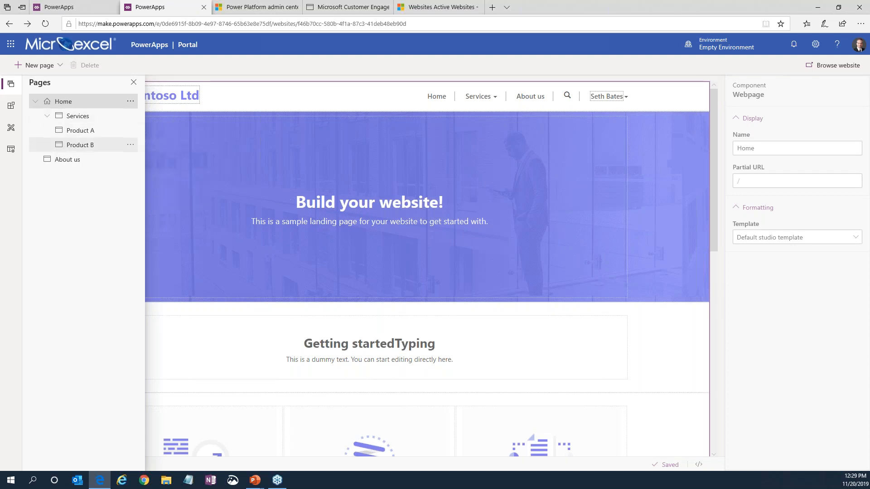
{"action": "left_click", "coordinate": [132, 131]}
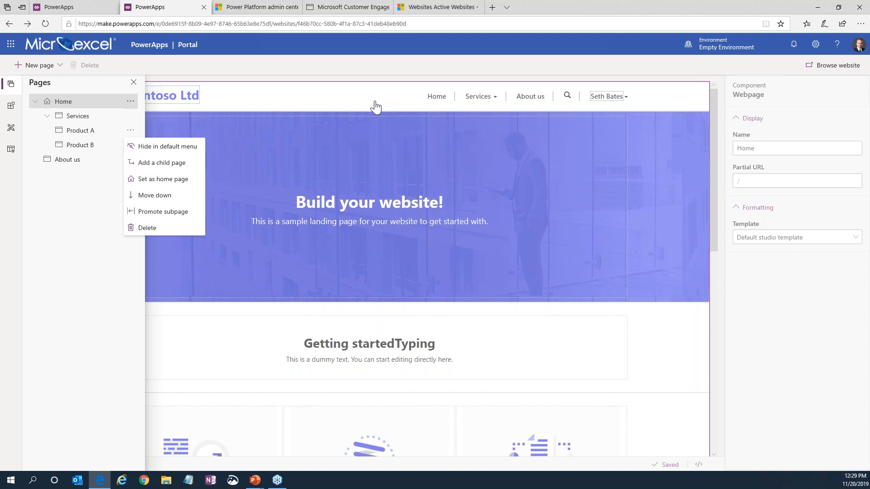
{"action": "left_click", "coordinate": [68, 208]}
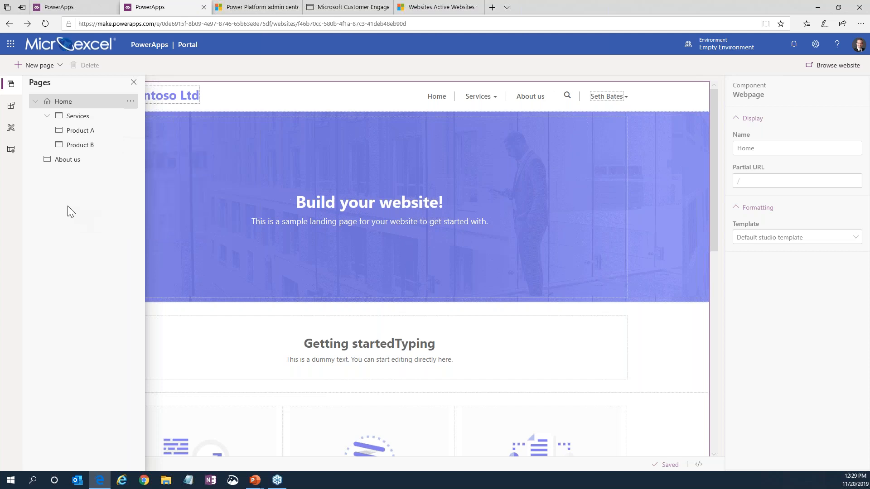
Add a two-column section to the Home page below the section with the three Sample title columns.
{"action": "left_click", "coordinate": [11, 108]}
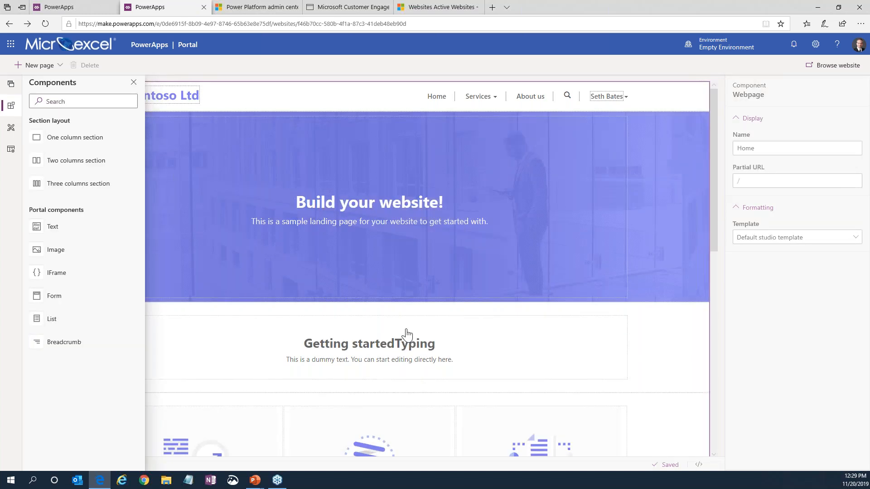
{"action": "left_click", "coordinate": [789, 372]}
{"action": "scroll", "coordinate": [380, 312], "scroll_direction": "down", "scroll_amount": 8}
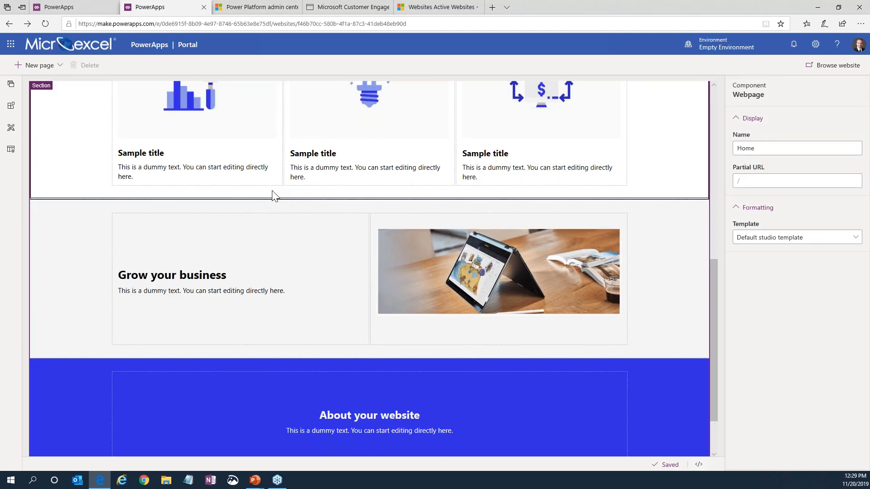
{"action": "left_click", "coordinate": [11, 106]}
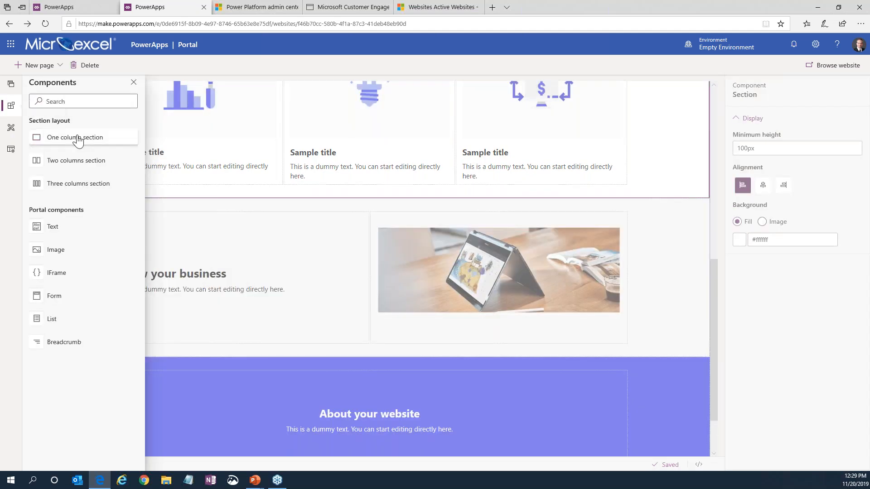
{"action": "left_click", "coordinate": [73, 164]}
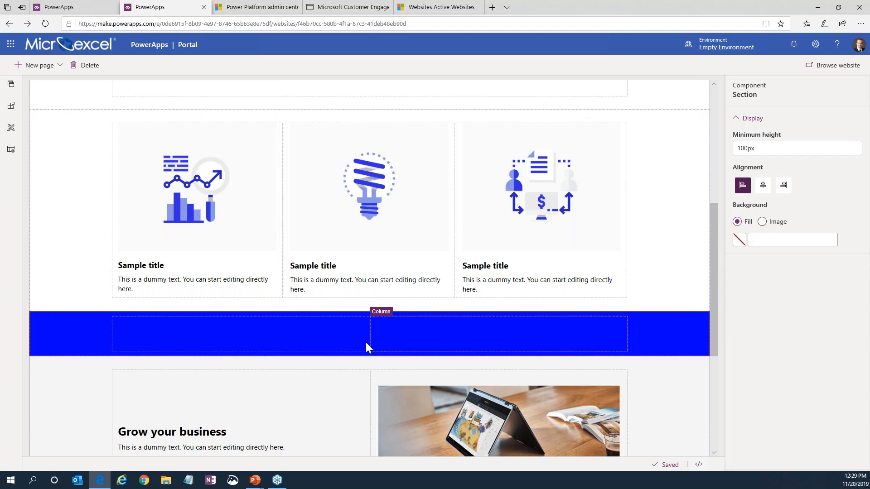
Add an image component to the first column of the blue two-column section on the Home page.
{"action": "left_click", "coordinate": [316, 341]}
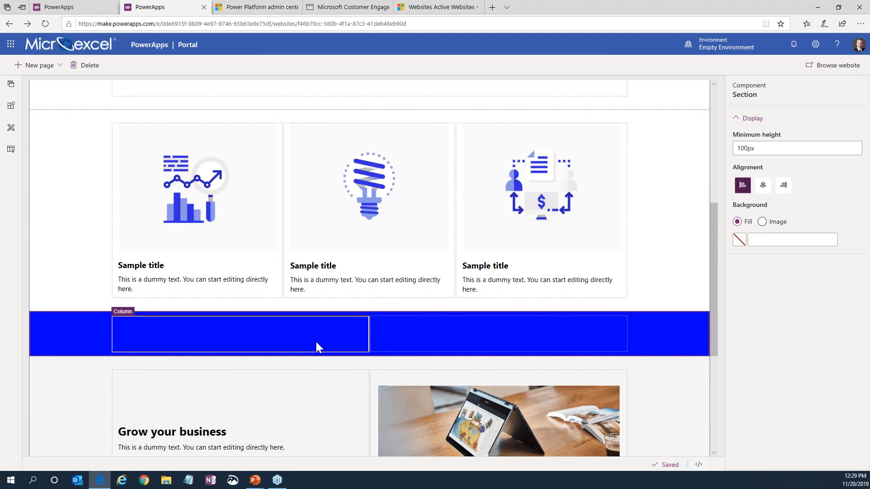
{"action": "left_click", "coordinate": [11, 106]}
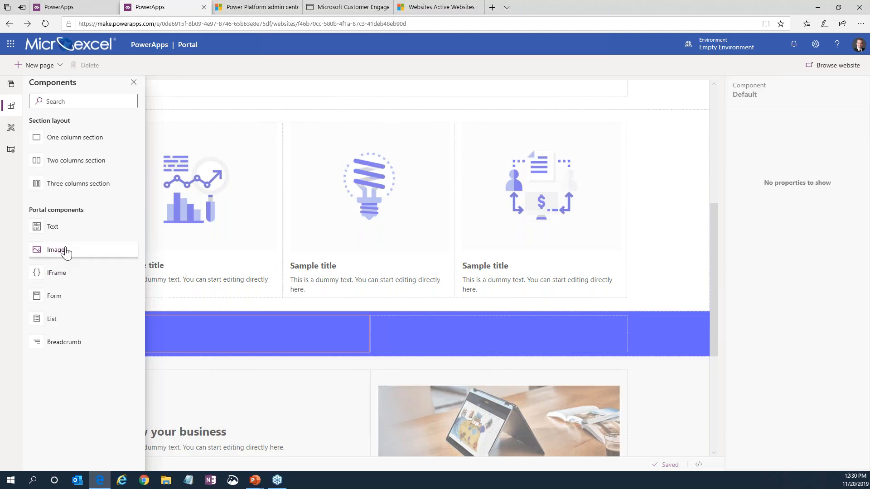
{"action": "left_click_drag", "start_coordinate": [63, 249], "coordinate": [222, 337]}
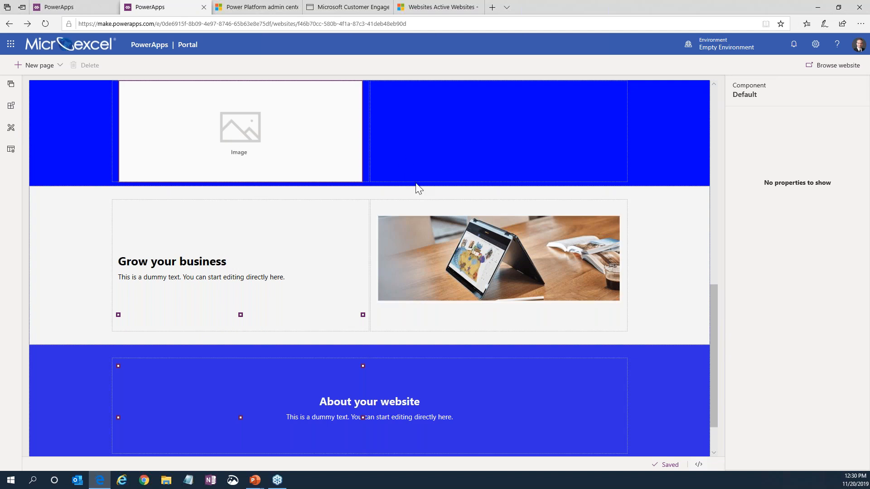
Add a text component to the empty second column beside the image placeholder.
{"action": "scroll", "coordinate": [415, 189], "scroll_direction": "up", "scroll_amount": 3}
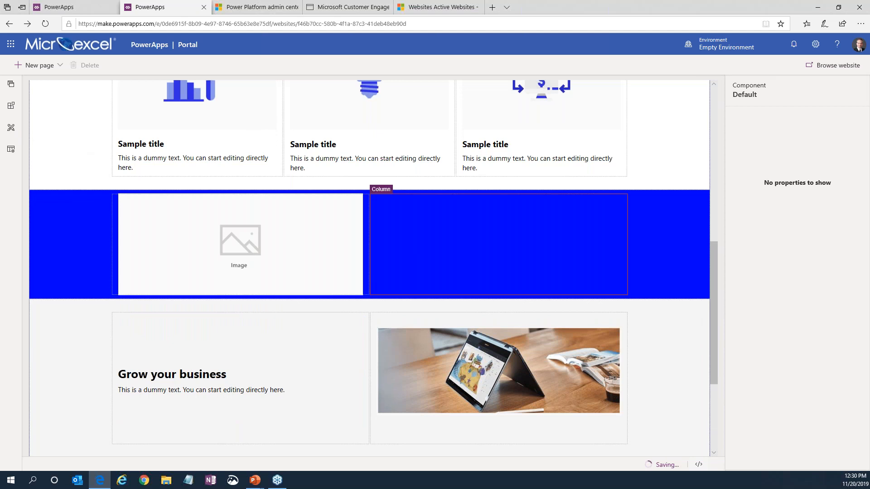
{"action": "left_click", "coordinate": [10, 105]}
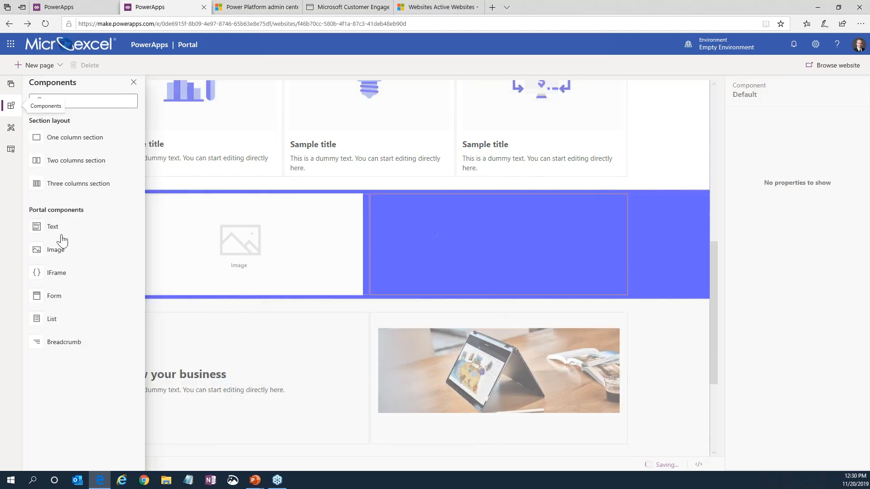
{"action": "left_click", "coordinate": [53, 226]}
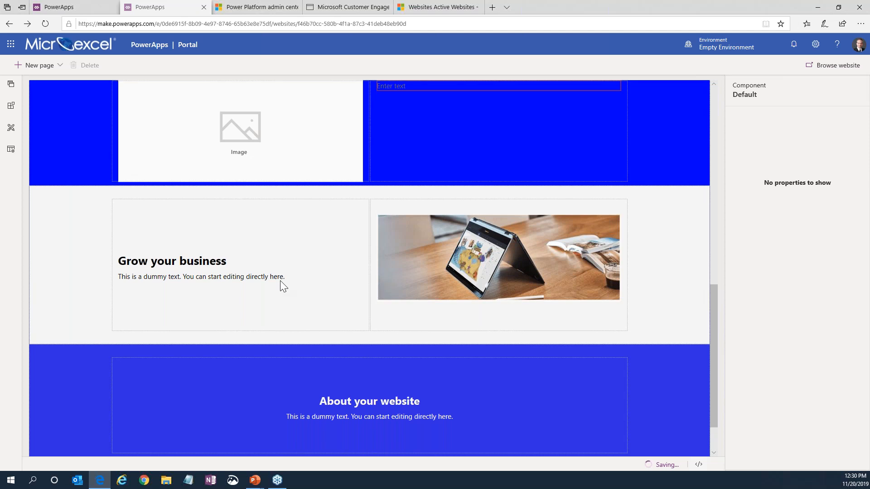
Examine the image placeholder's source, upload and formatting options in the two-column section.
{"action": "scroll", "coordinate": [280, 281], "scroll_direction": "up", "scroll_amount": 3}
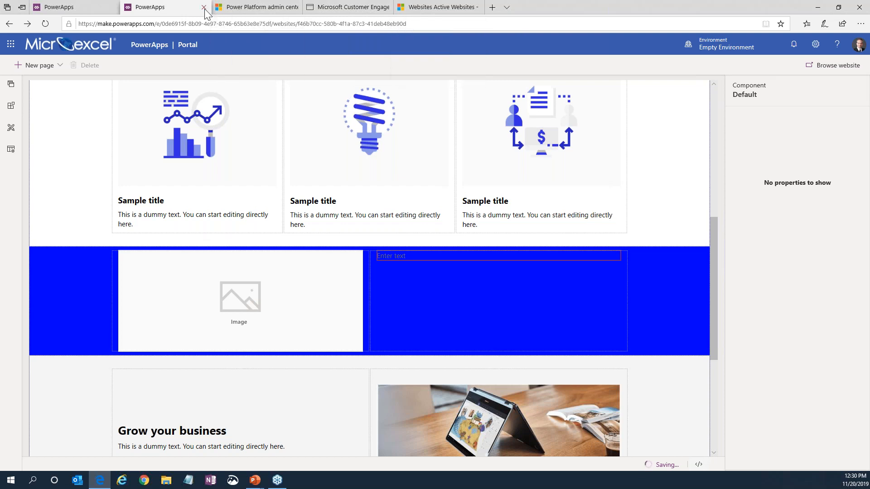
{"action": "left_click", "coordinate": [347, 277]}
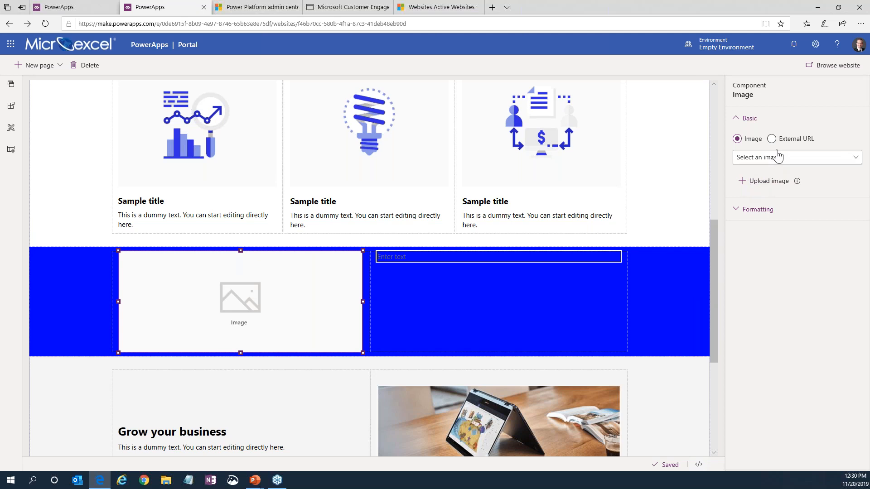
{"action": "left_click", "coordinate": [742, 182]}
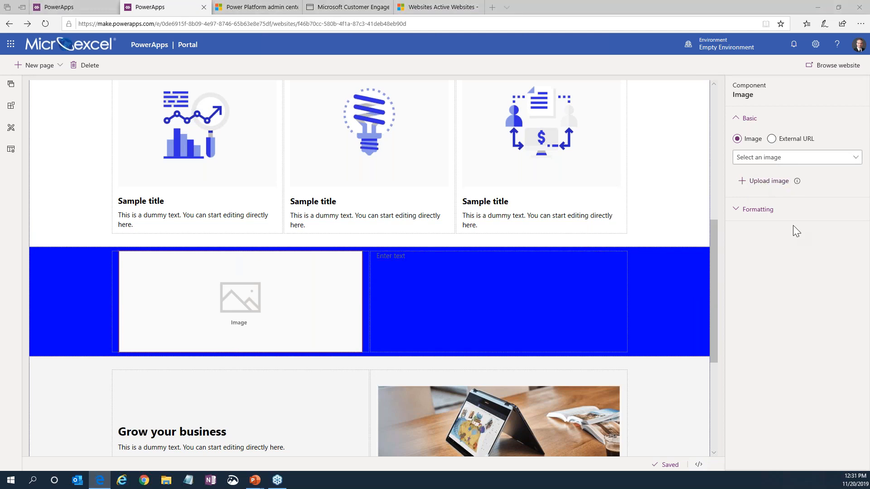
{"action": "left_click", "coordinate": [404, 230]}
{"action": "left_click", "coordinate": [755, 210]}
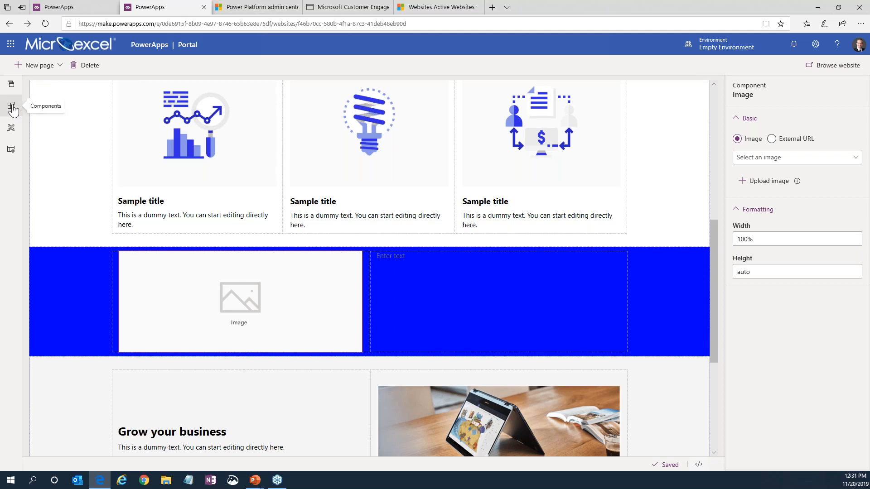
Delete the body rule with the blue background color from the start of the theme.css file and save the stylesheet.
{"action": "left_click", "coordinate": [10, 132]}
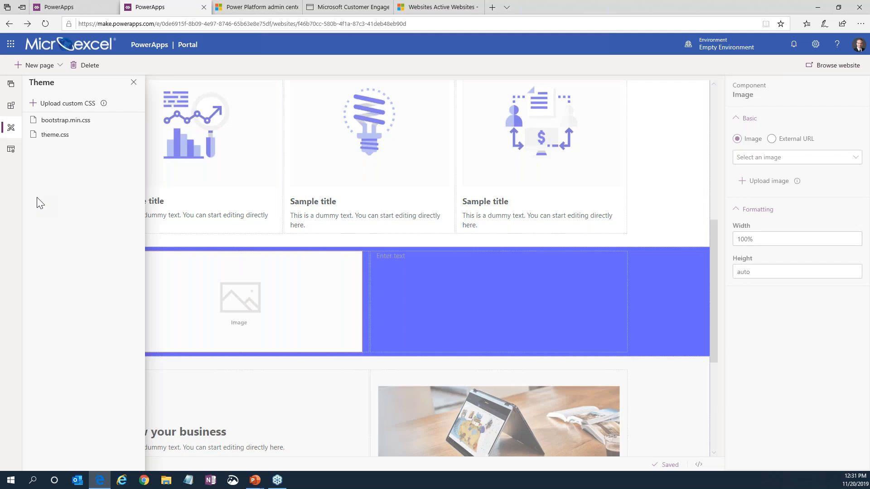
{"action": "left_click", "coordinate": [59, 135]}
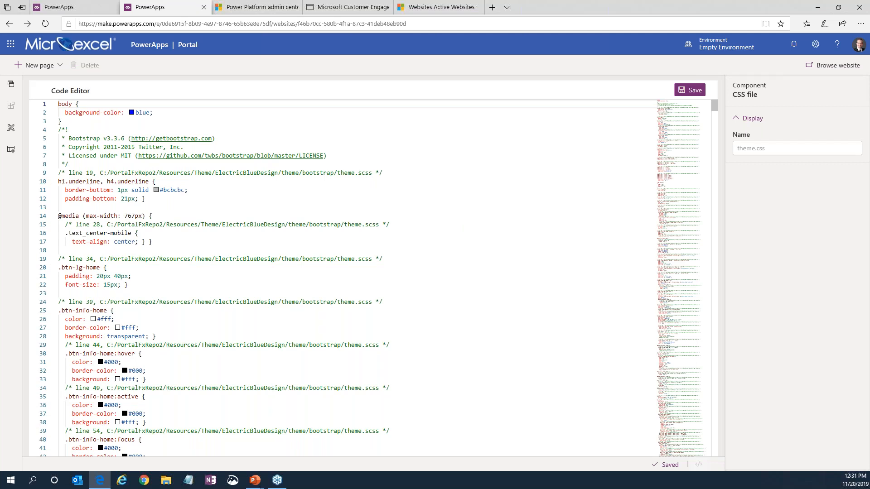
{"action": "left_click", "coordinate": [62, 121]}
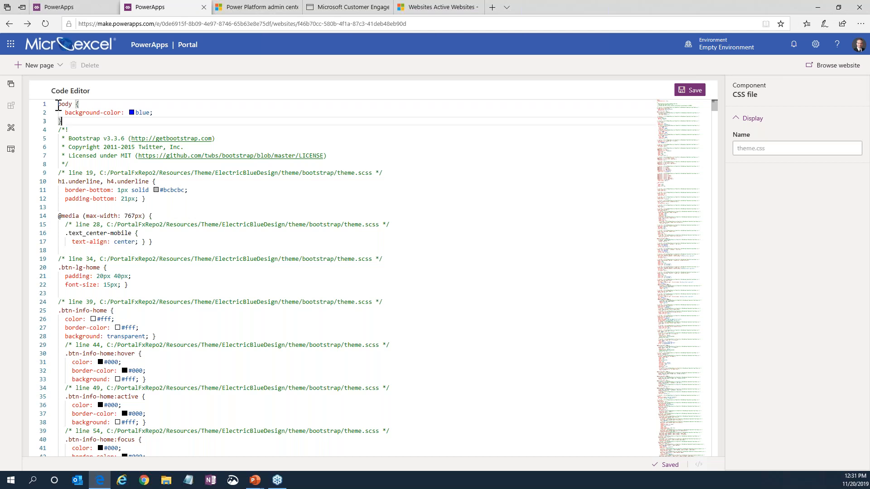
{"action": "left_click_drag", "start_coordinate": [58, 105], "coordinate": [87, 119]}
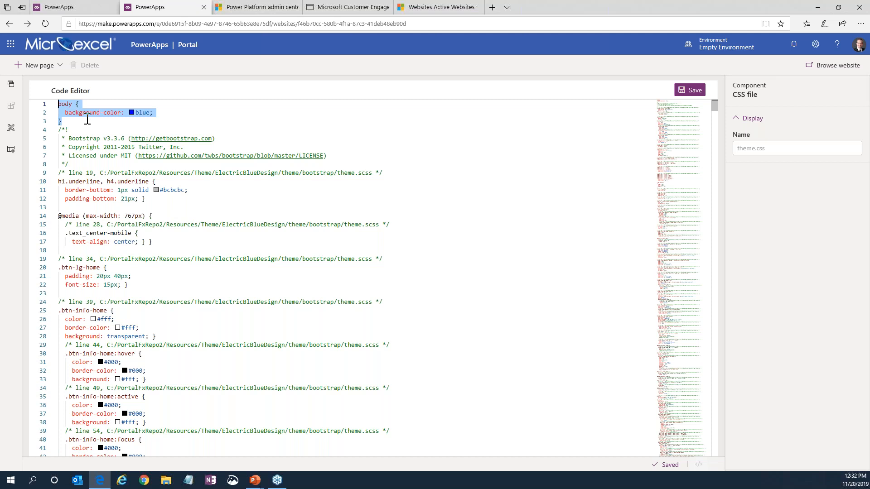
{"action": "key", "text": "Delete"}
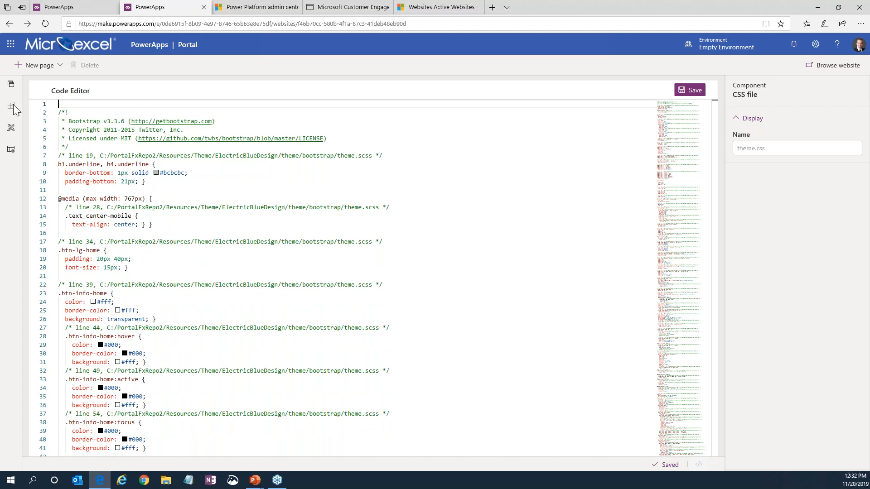
{"action": "key", "text": "ctrl+s"}
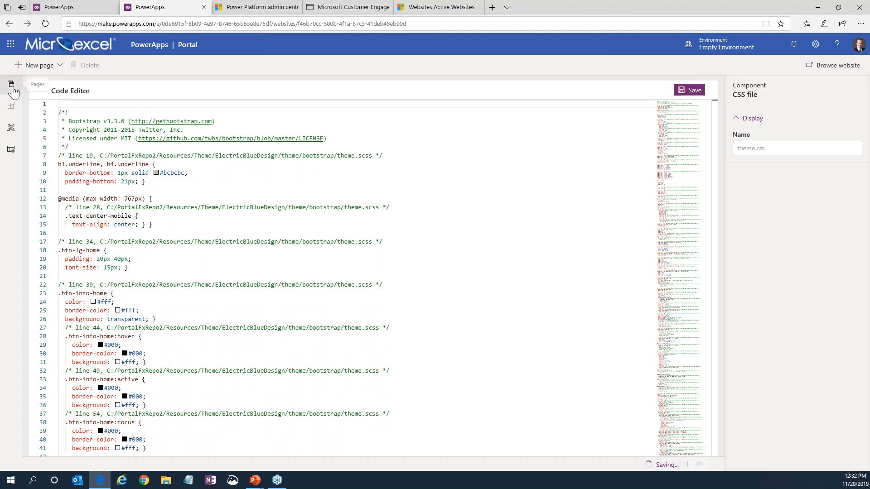
Return to the Home page and list the portal's available page templates.
{"action": "left_click", "coordinate": [12, 88]}
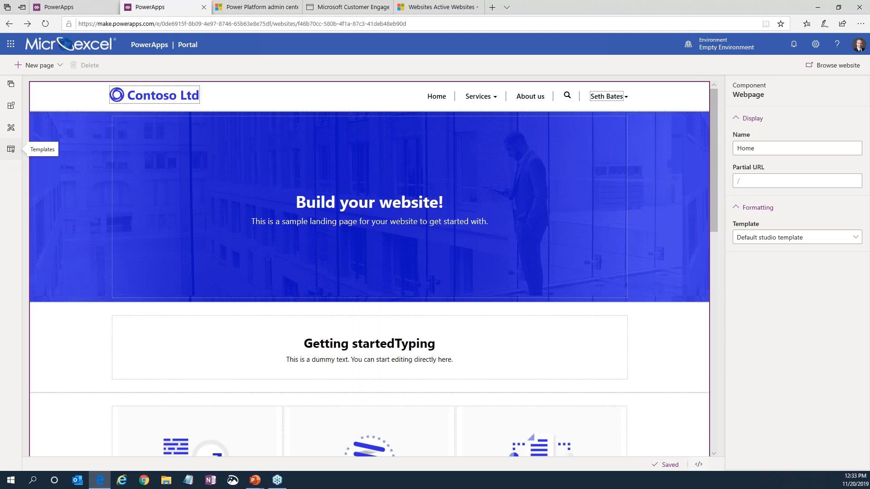
{"action": "left_click", "coordinate": [11, 149]}
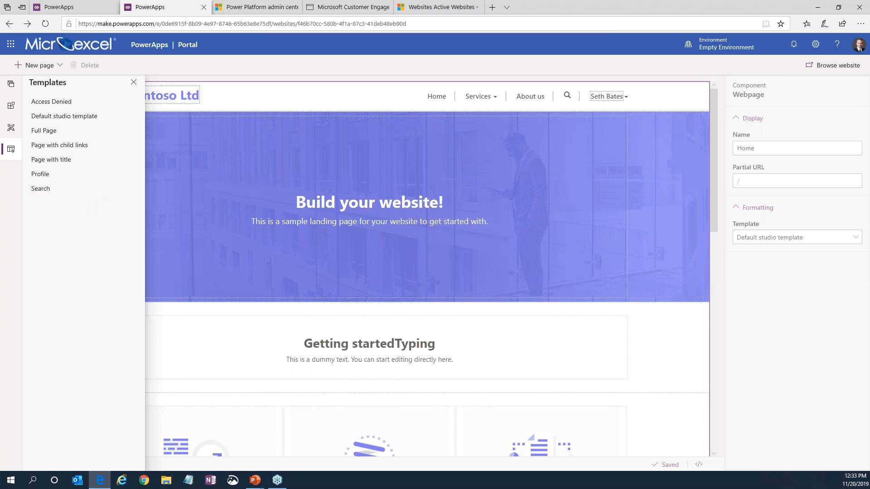
{"action": "key", "text": "alt+Tab"}
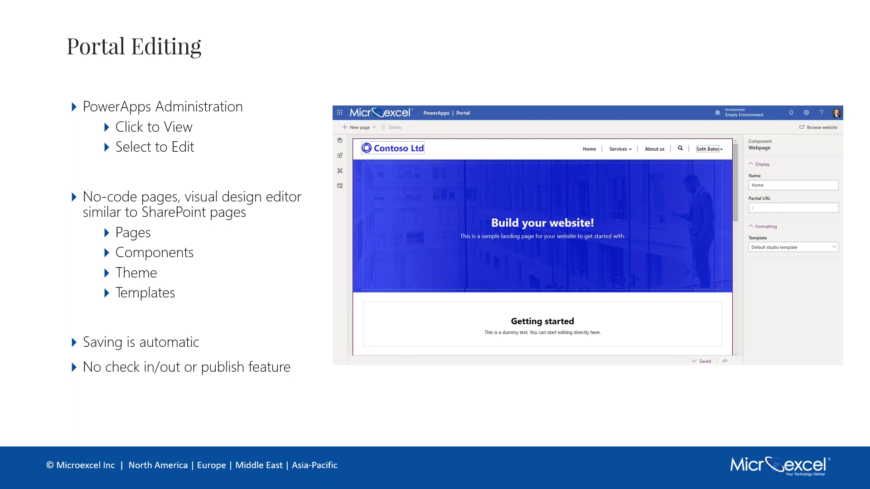
{"action": "key", "text": "Right"}
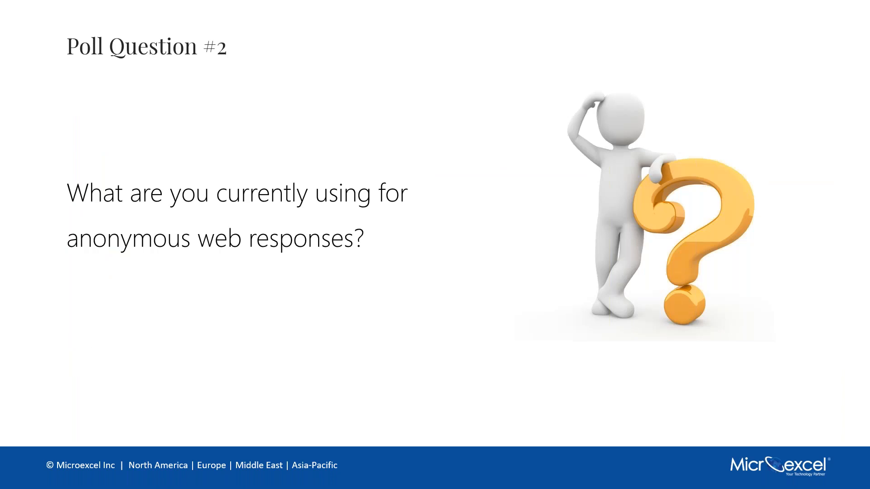
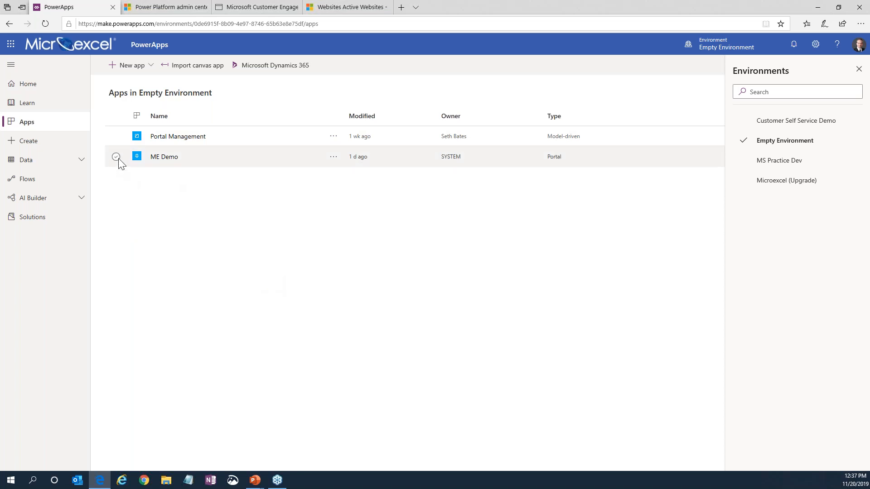
Open the ME Demo portal's administration from its settings and review its portal details and available portal actions.
{"action": "left_click", "coordinate": [333, 160]}
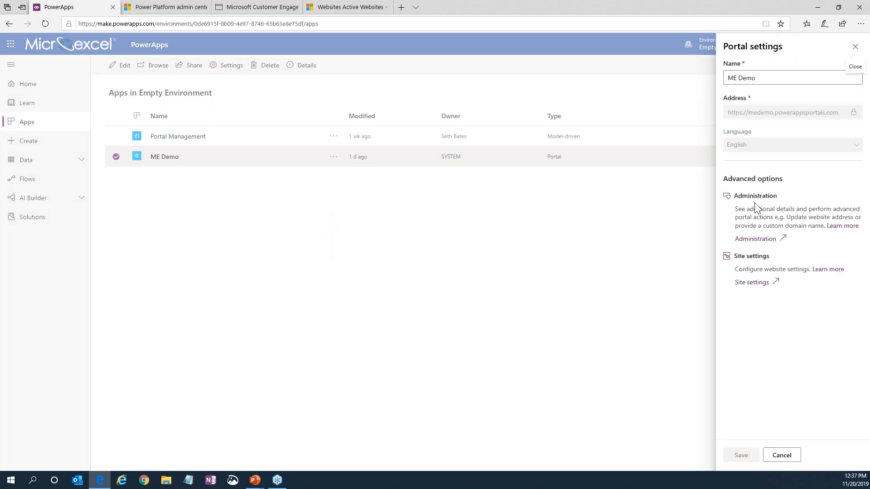
{"action": "left_click", "coordinate": [754, 238]}
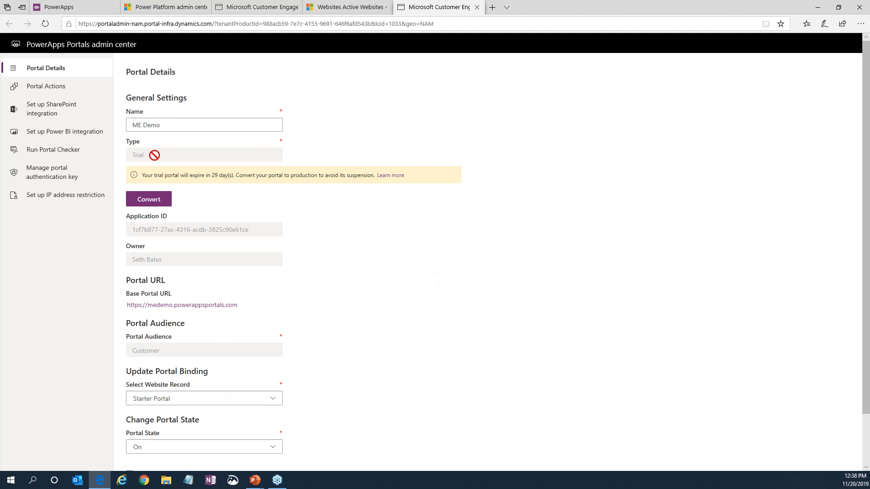
{"action": "left_click_drag", "start_coordinate": [159, 175], "coordinate": [241, 178]}
{"action": "left_click", "coordinate": [362, 227]}
{"action": "left_click", "coordinate": [47, 91]}
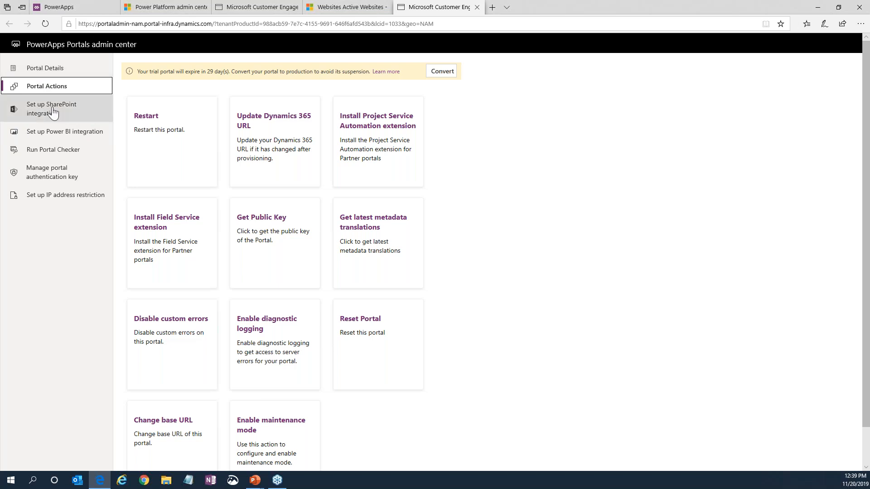
{"action": "left_click", "coordinate": [38, 72]}
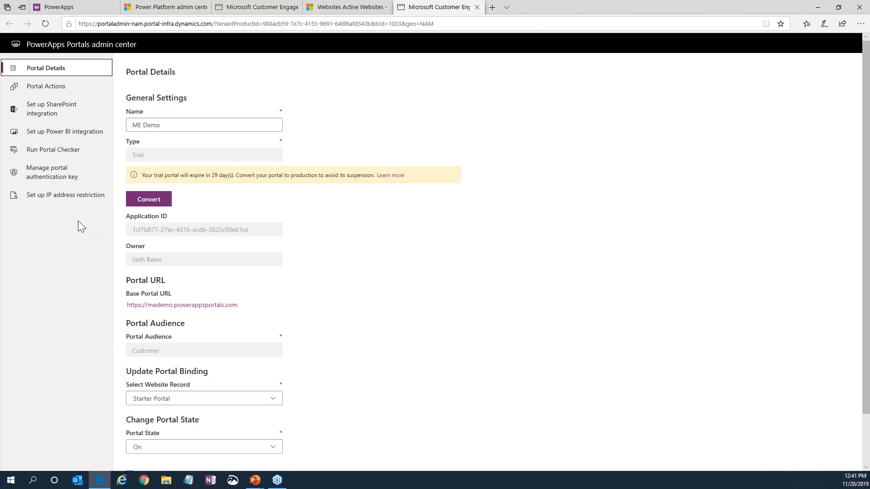
Close the ME Demo portal settings and both open Portals admin center pages, returning to the apps list.
{"action": "left_click", "coordinate": [62, 7]}
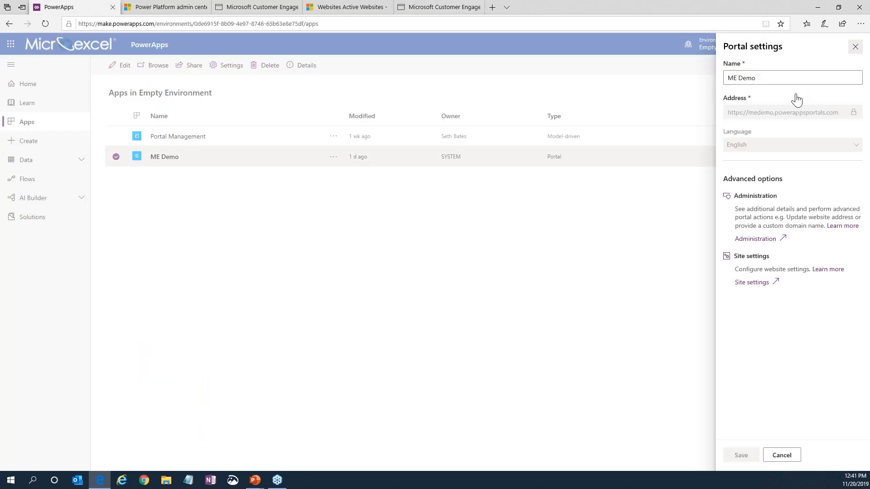
{"action": "left_click", "coordinate": [707, 46]}
{"action": "left_click", "coordinate": [718, 49]}
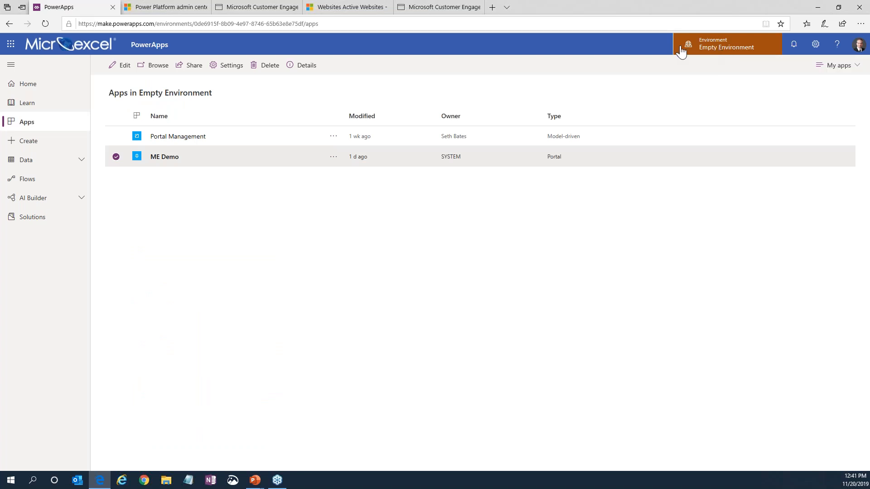
{"action": "left_click", "coordinate": [477, 6]}
{"action": "left_click", "coordinate": [252, 5]}
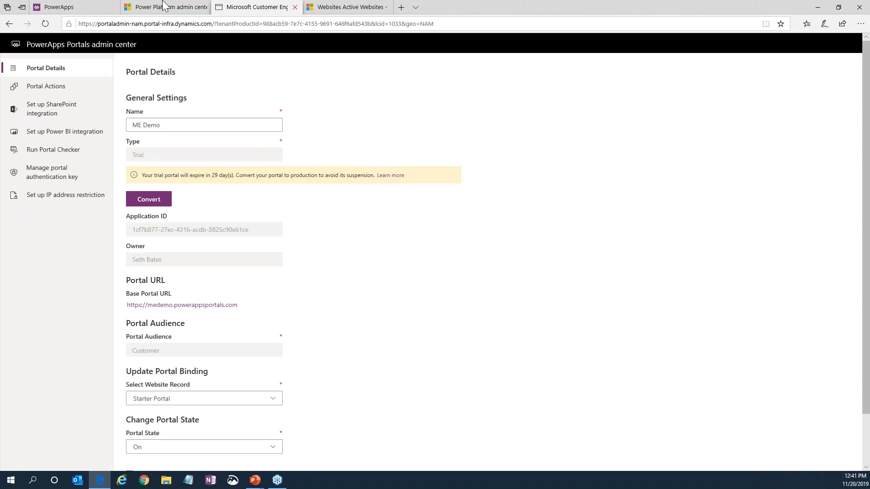
{"action": "left_click", "coordinate": [294, 7]}
{"action": "left_click", "coordinate": [84, 7]}
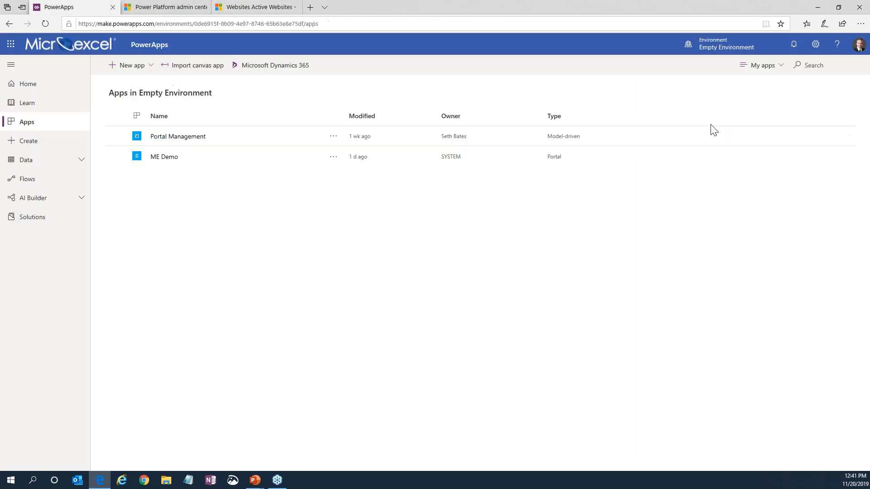
Switch to the Customer Self Service Demo environment and list its apps.
{"action": "left_click", "coordinate": [722, 52]}
{"action": "left_click", "coordinate": [752, 122]}
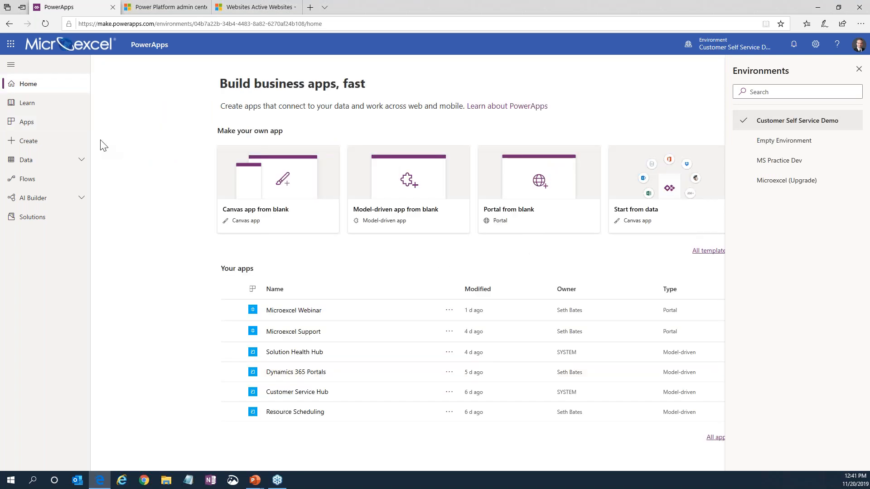
{"action": "left_click", "coordinate": [78, 132]}
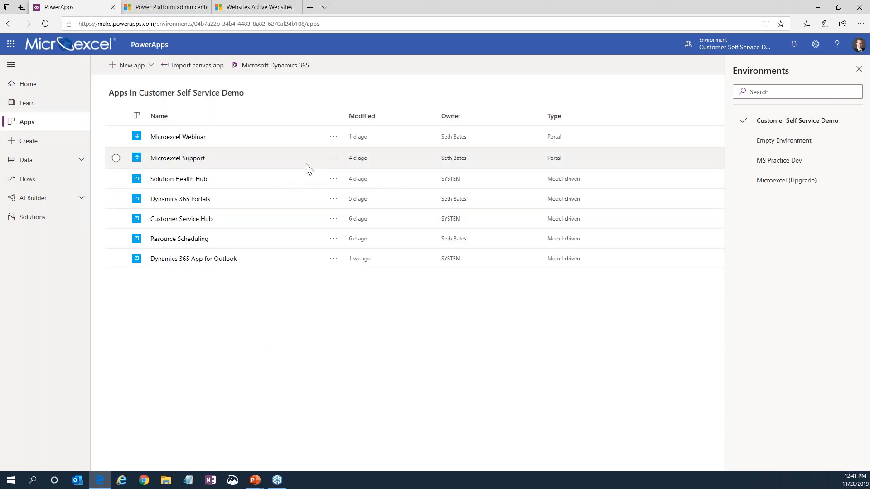
Open the Microexcel Support portal's administration and examine its custom domain and SSL setup and portal development status options.
{"action": "left_click", "coordinate": [334, 158]}
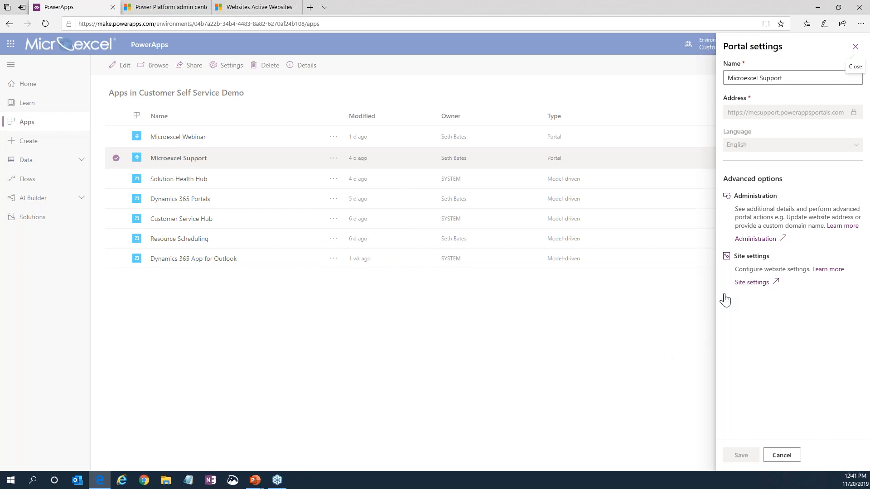
{"action": "left_click", "coordinate": [753, 240]}
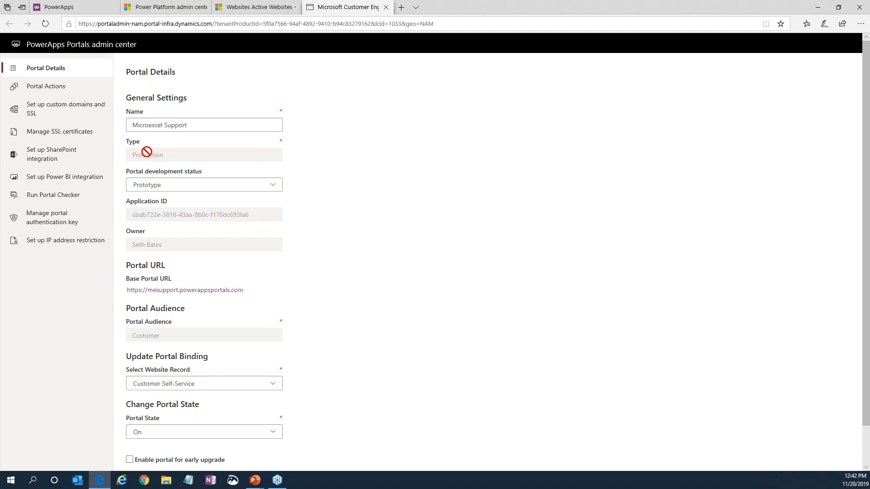
{"action": "left_click", "coordinate": [39, 113]}
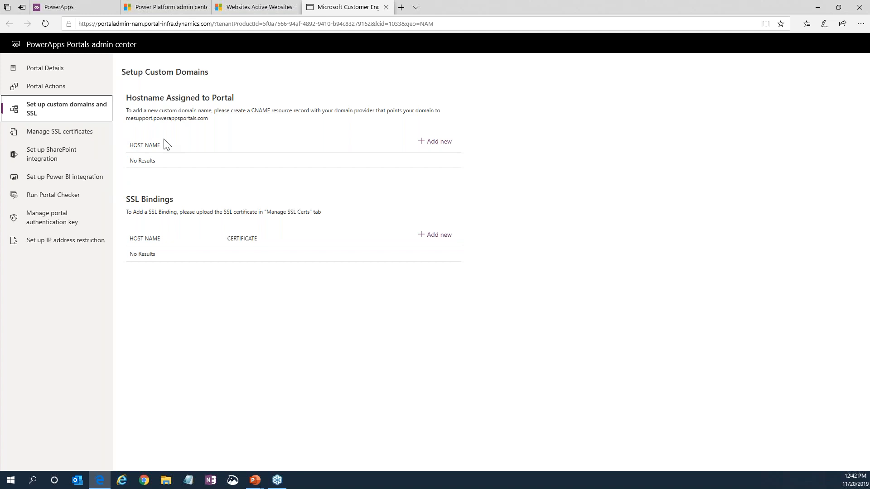
{"action": "left_click", "coordinate": [50, 70]}
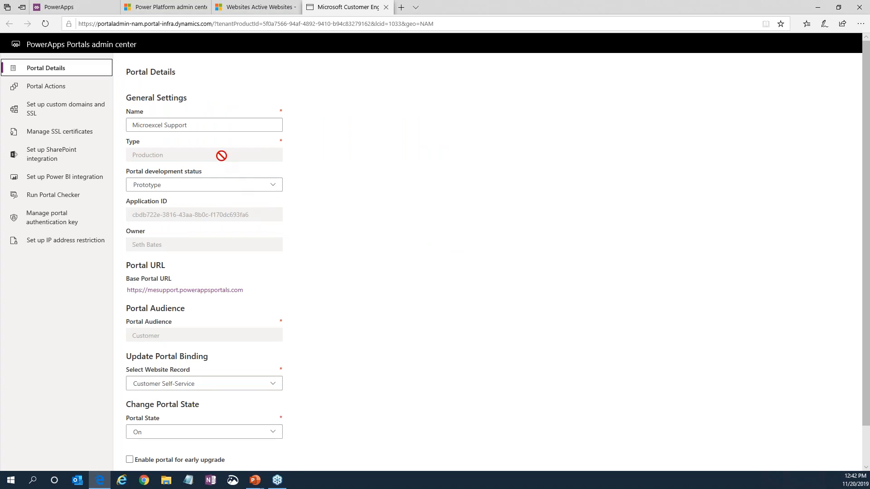
{"action": "left_click", "coordinate": [272, 186]}
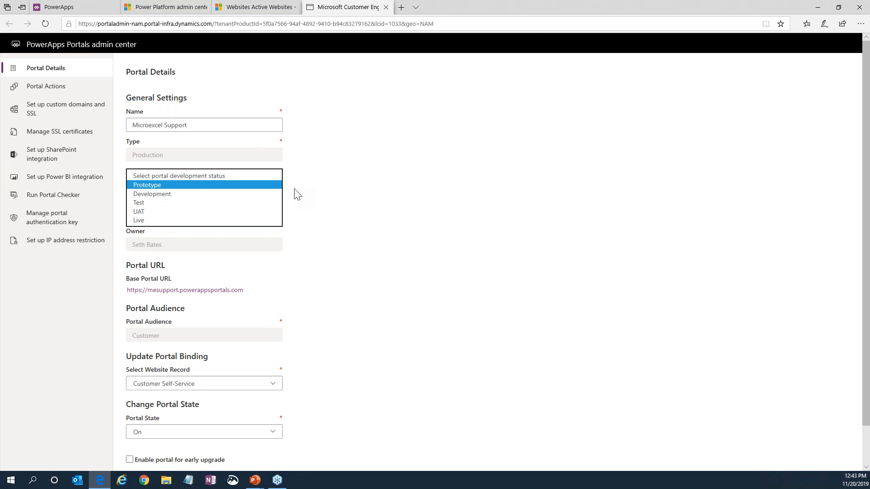
{"action": "left_click", "coordinate": [311, 193]}
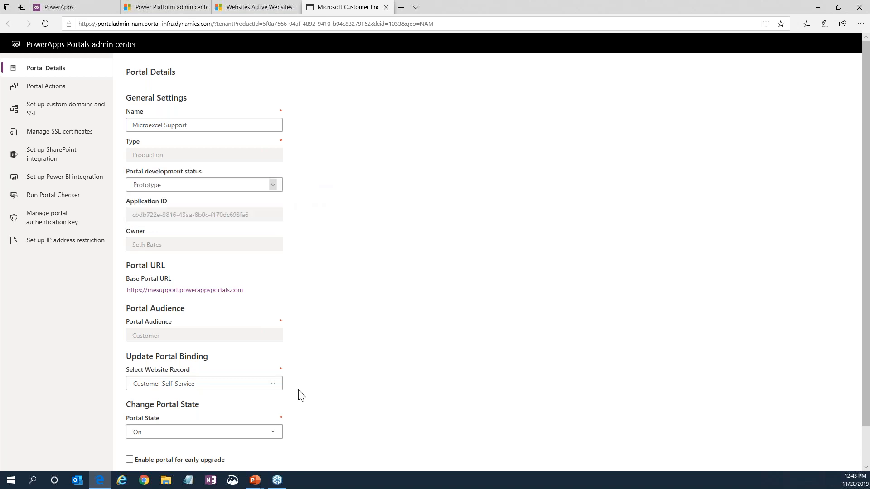
{"action": "key", "text": "alt+Tab"}
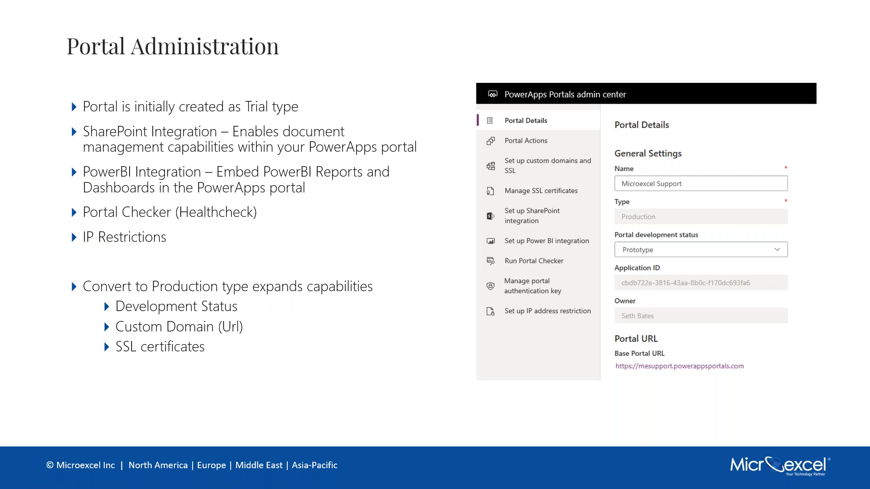
{"action": "left_click", "coordinate": [267, 322]}
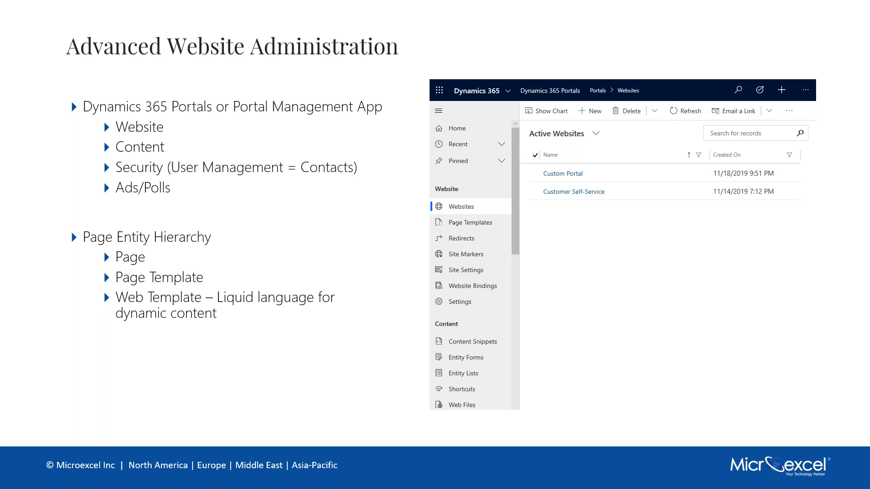
{"action": "key", "text": "alt+Tab"}
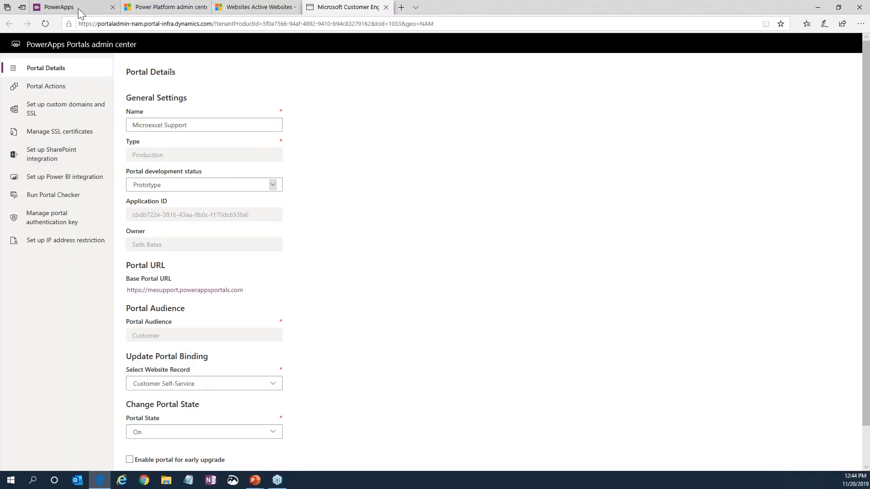
Go to the Dynamics 365 Portals app from the environment's apps list and list the active web pages.
{"action": "left_click", "coordinate": [78, 8]}
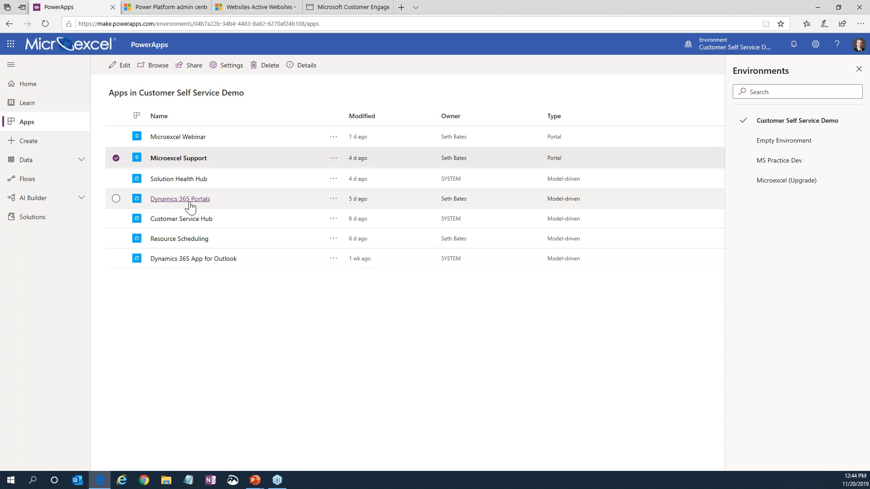
{"action": "left_click", "coordinate": [242, 8]}
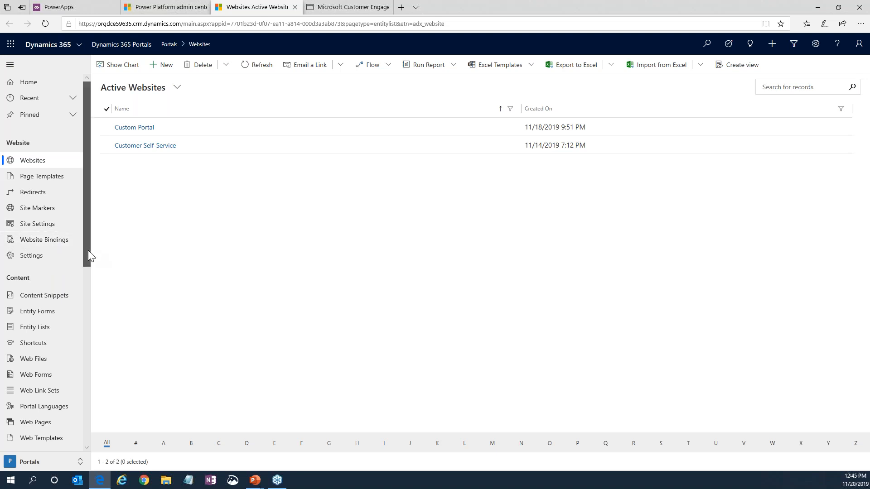
{"action": "left_click_drag", "start_coordinate": [88, 251], "coordinate": [85, 313]}
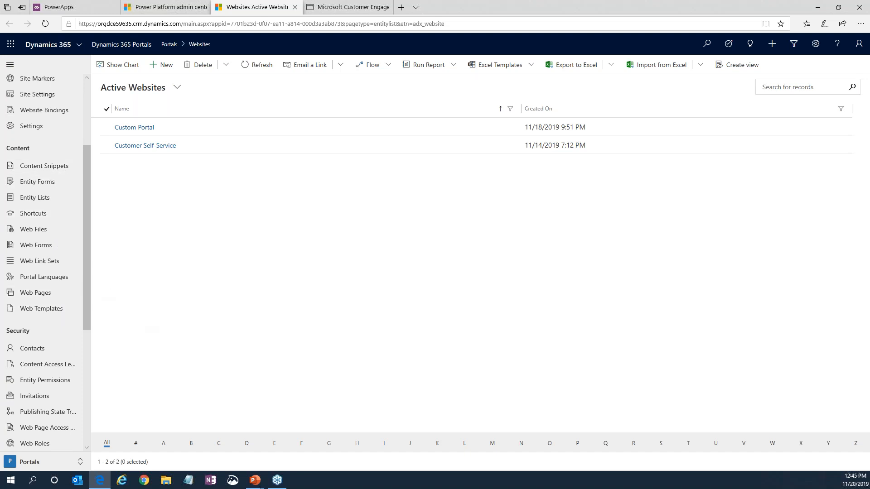
{"action": "left_click", "coordinate": [43, 293]}
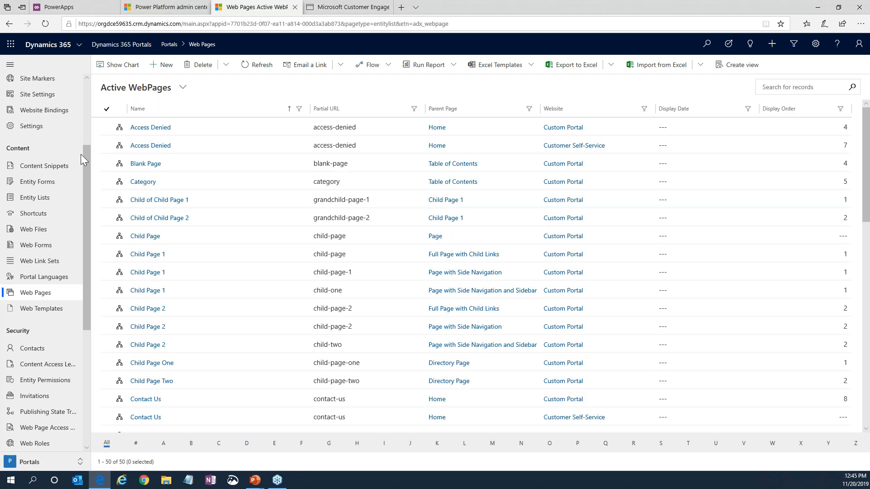
Look over the website, content, security, ads and polls areas, and browse the active web templates with their Liquid source.
{"action": "scroll", "coordinate": [81, 154], "scroll_direction": "up", "scroll_amount": 3}
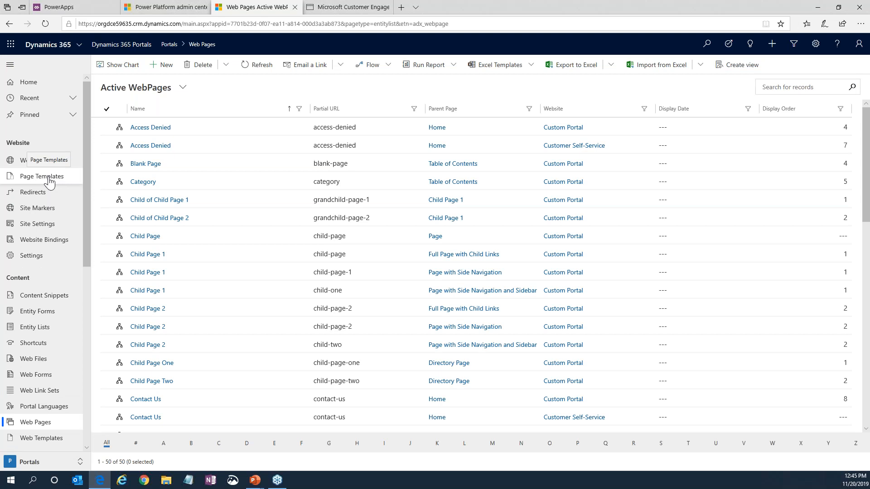
{"action": "scroll", "coordinate": [49, 181], "scroll_direction": "down", "scroll_amount": 3}
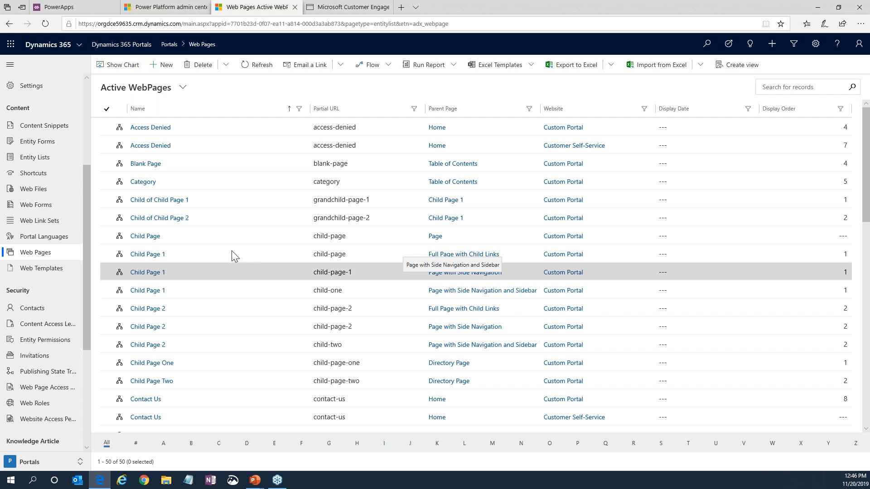
{"action": "scroll", "coordinate": [39, 330], "scroll_direction": "down", "scroll_amount": 1}
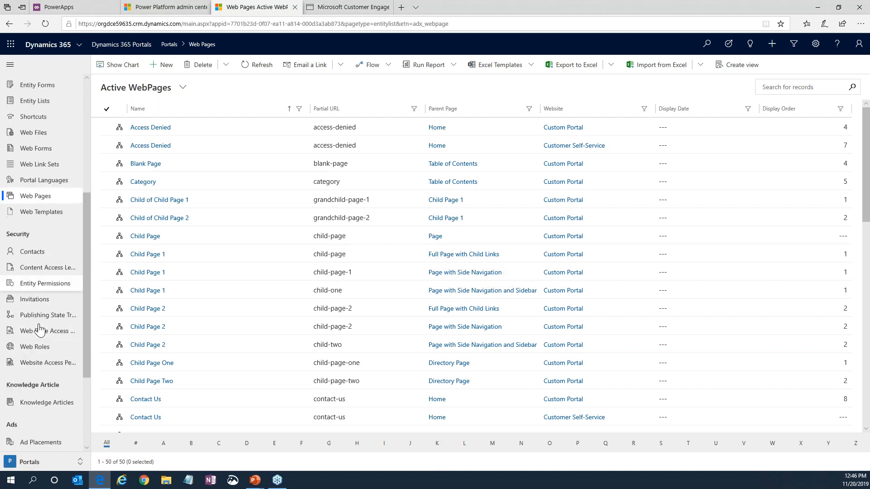
{"action": "scroll", "coordinate": [40, 330], "scroll_direction": "down", "scroll_amount": 2}
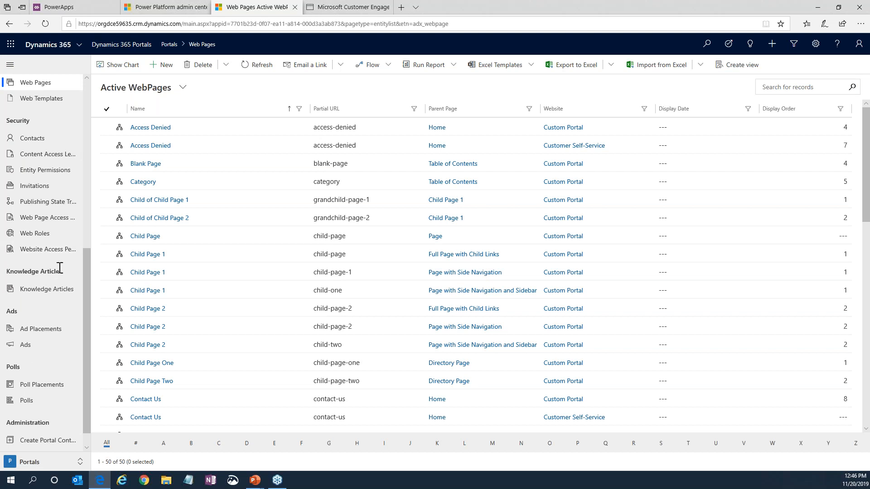
{"action": "scroll", "coordinate": [60, 267], "scroll_direction": "up", "scroll_amount": 1}
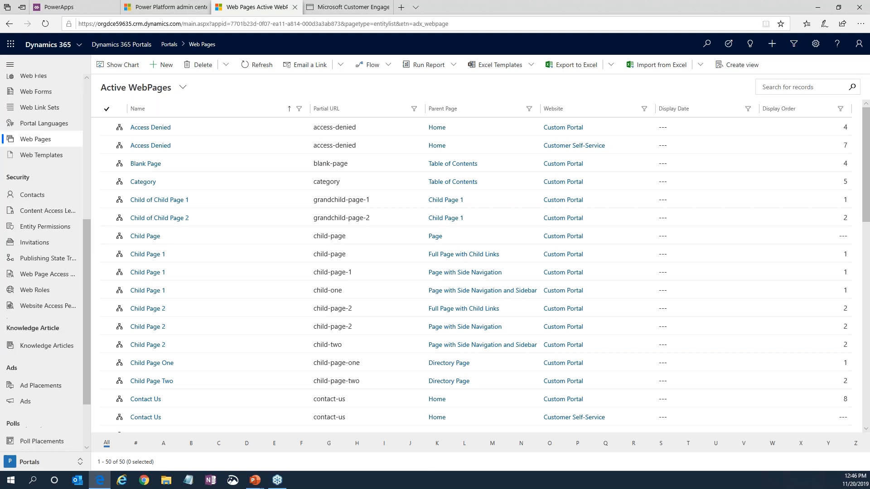
{"action": "left_click", "coordinate": [45, 155]}
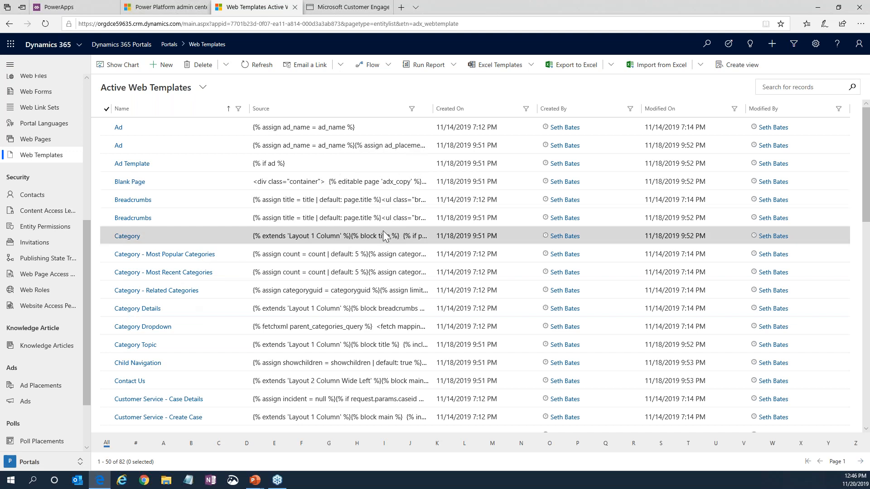
{"action": "scroll", "coordinate": [384, 236], "scroll_direction": "down", "scroll_amount": 3}
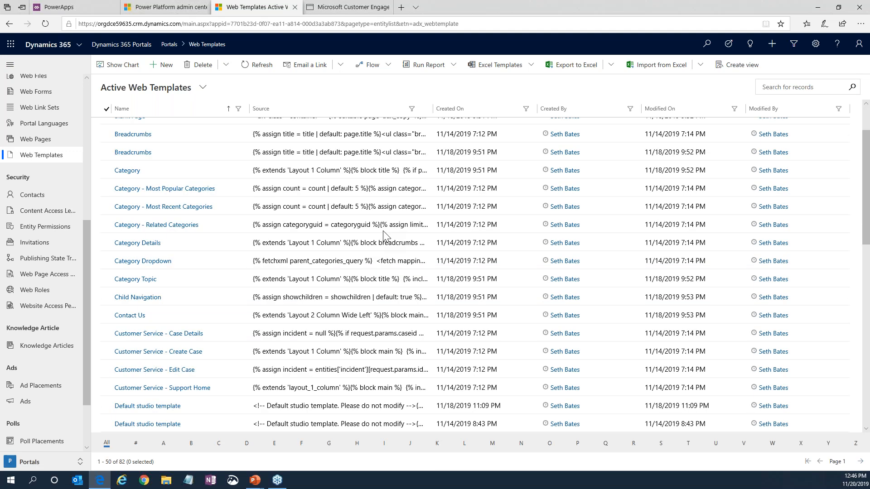
{"action": "scroll", "coordinate": [384, 236], "scroll_direction": "down", "scroll_amount": 3}
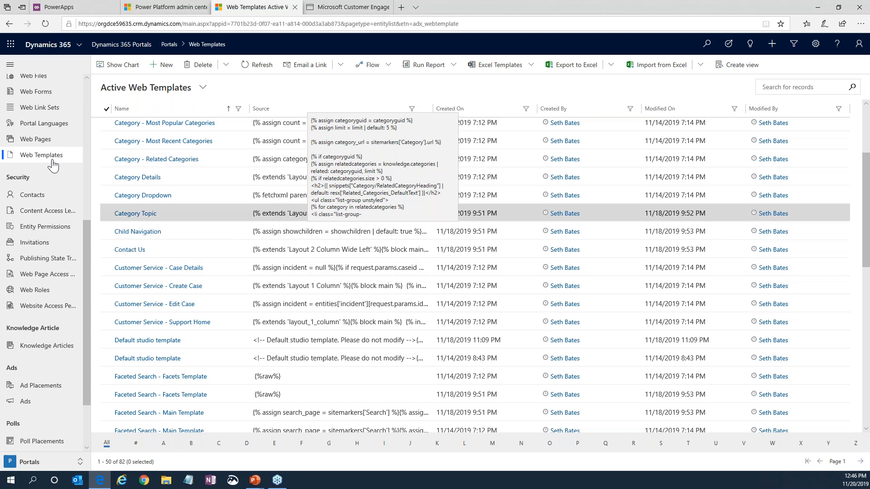
List the portal's contacts under Security and open the contact between Portal Customer and System Administrator.
{"action": "scroll", "coordinate": [59, 217], "scroll_direction": "up", "scroll_amount": 5}
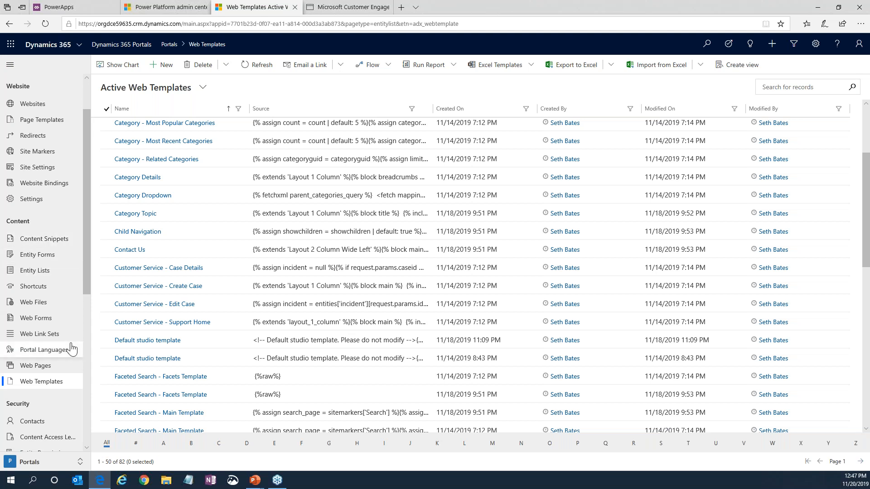
{"action": "scroll", "coordinate": [68, 349], "scroll_direction": "down", "scroll_amount": 4}
{"action": "left_click", "coordinate": [43, 258]}
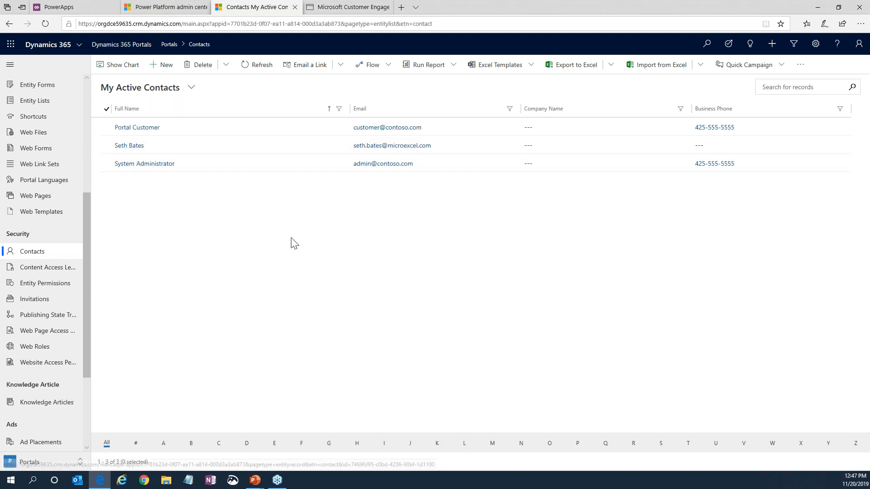
{"action": "left_click", "coordinate": [129, 146]}
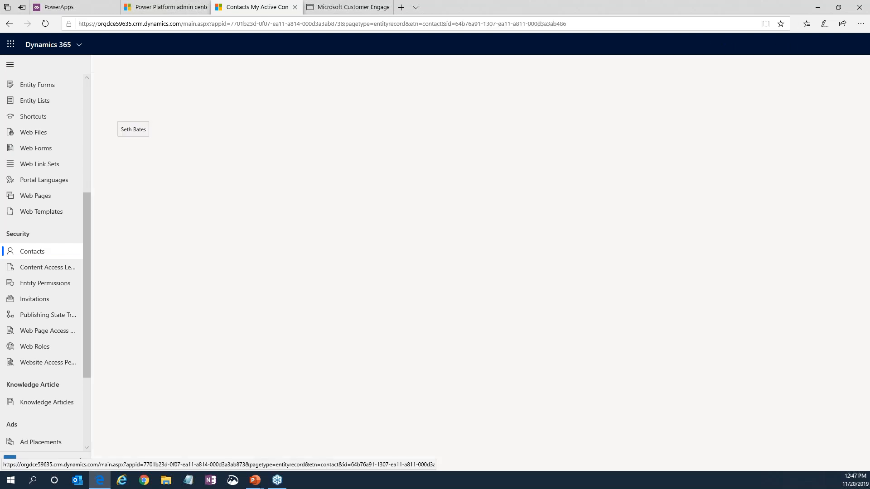